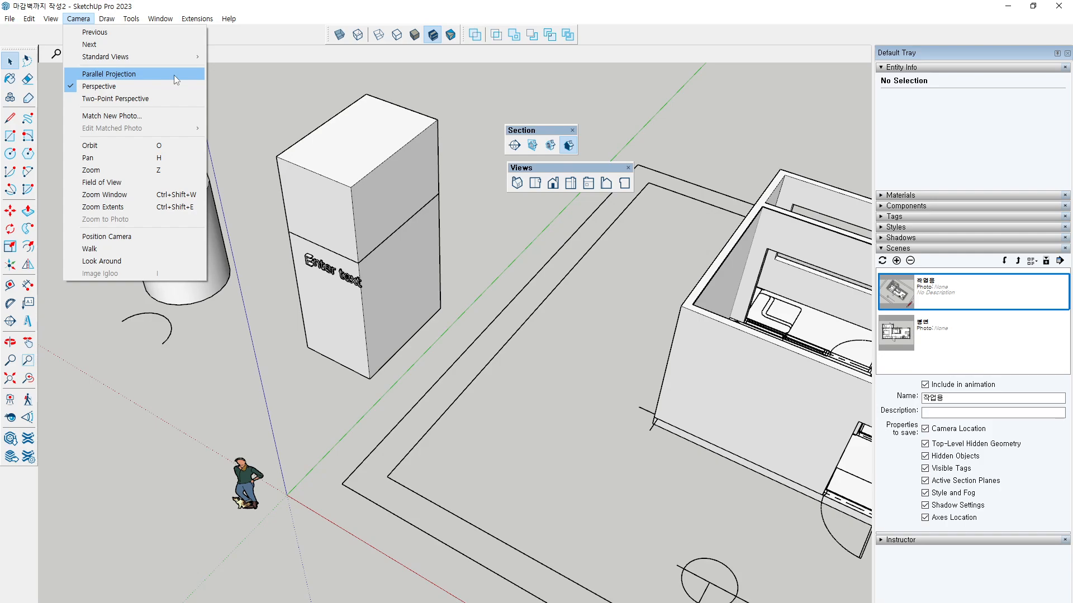
Step: Switch the camera to parallel projection and view the house's floor plan from the top
click(174, 79)
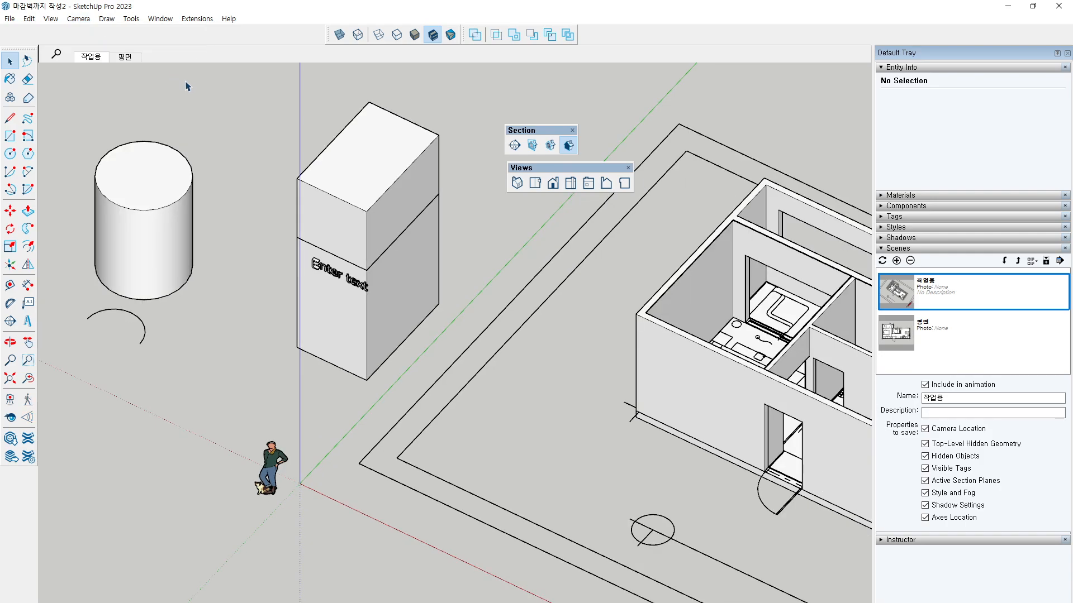
click(534, 189)
shift+middle_drag(681, 394, 259, 389)
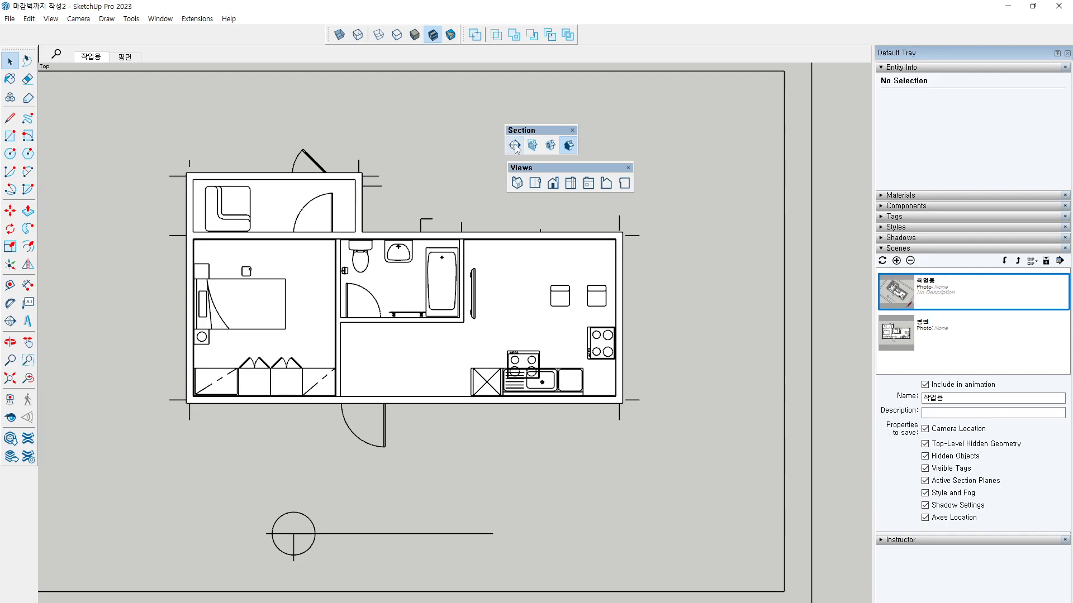
Step: Set the camera back to perspective and orbit the house slightly away from the plan view
click(82, 19)
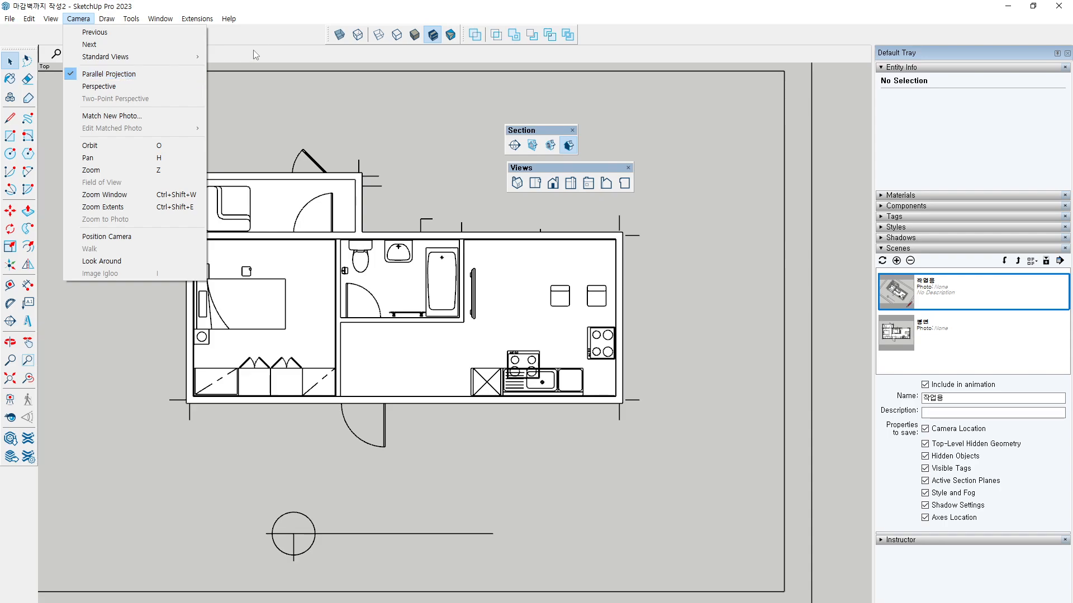
click(273, 6)
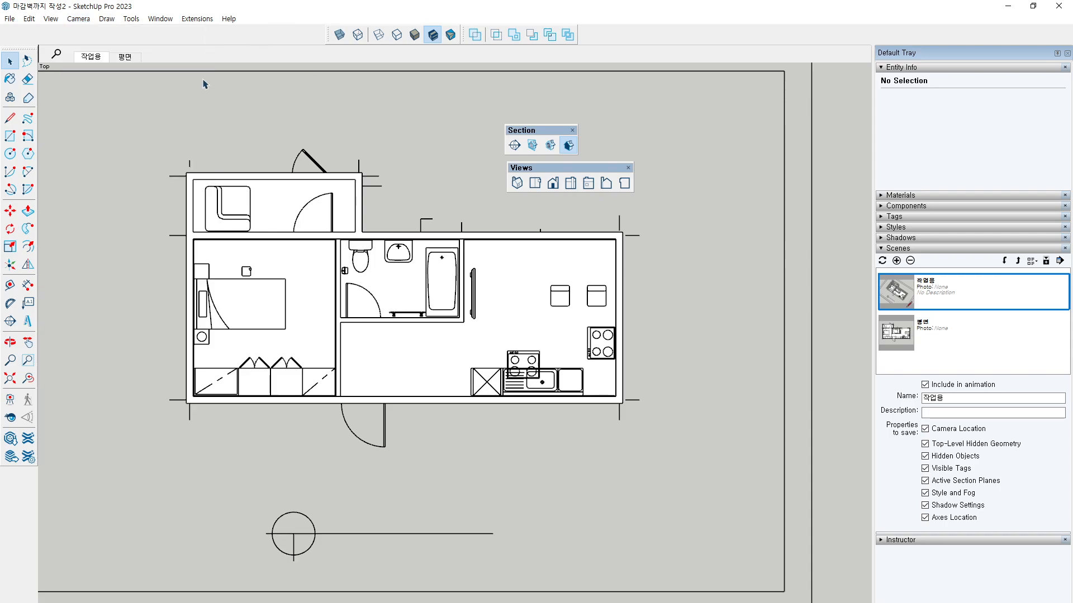
click(78, 19)
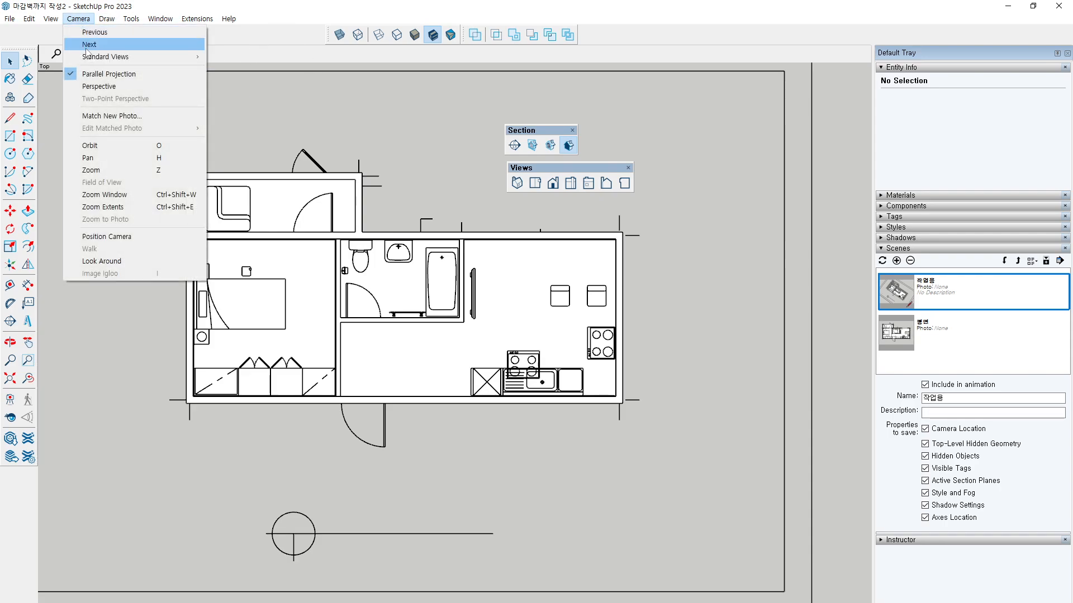
click(97, 90)
scroll(343, 283, up, 3)
middle_drag(344, 299, 391, 322)
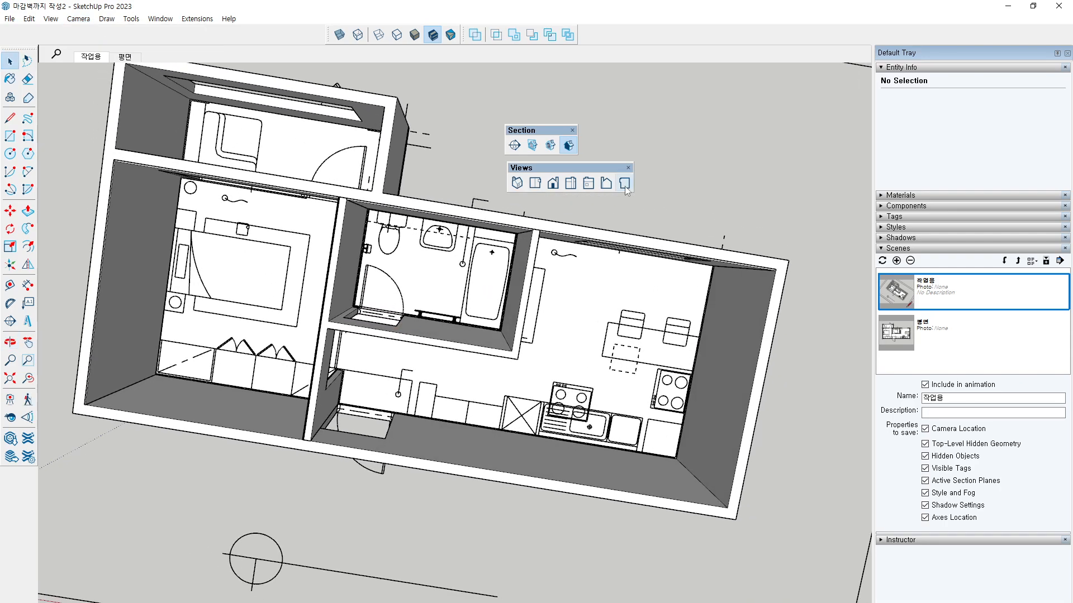
Step: Compare the front and top standard views of the house in perspective, finishing on the top view
click(534, 183)
click(553, 184)
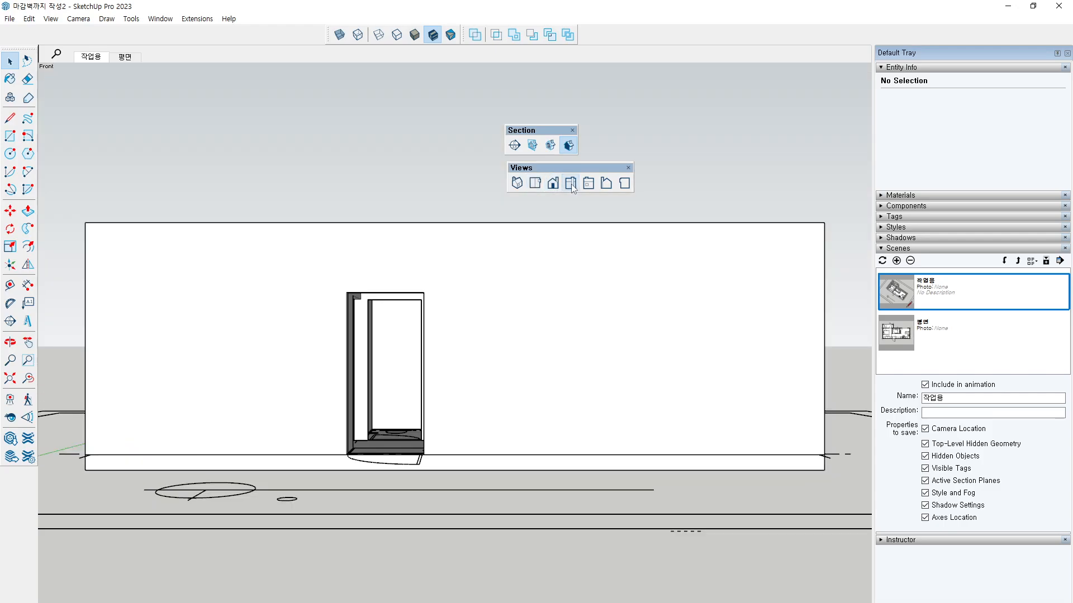
click(535, 183)
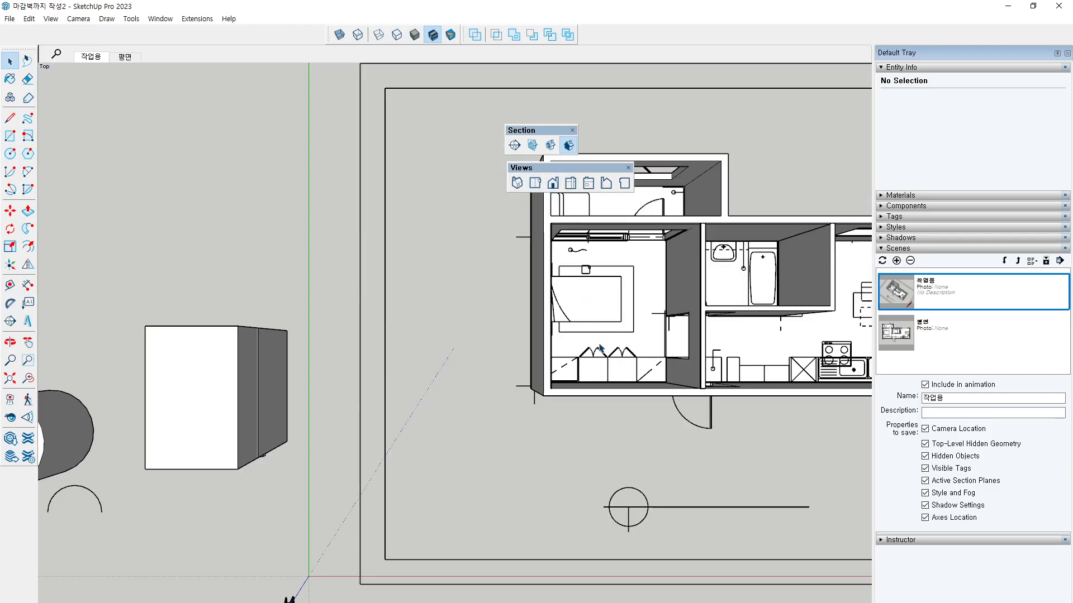
shift+middle_drag(665, 338, 406, 384)
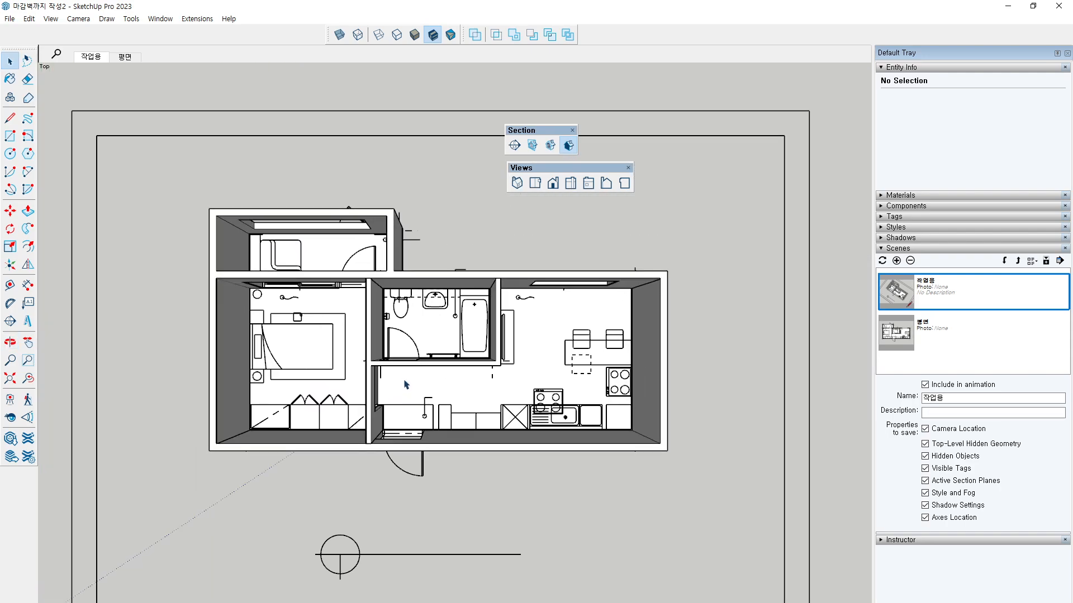
scroll(406, 385, up, 3)
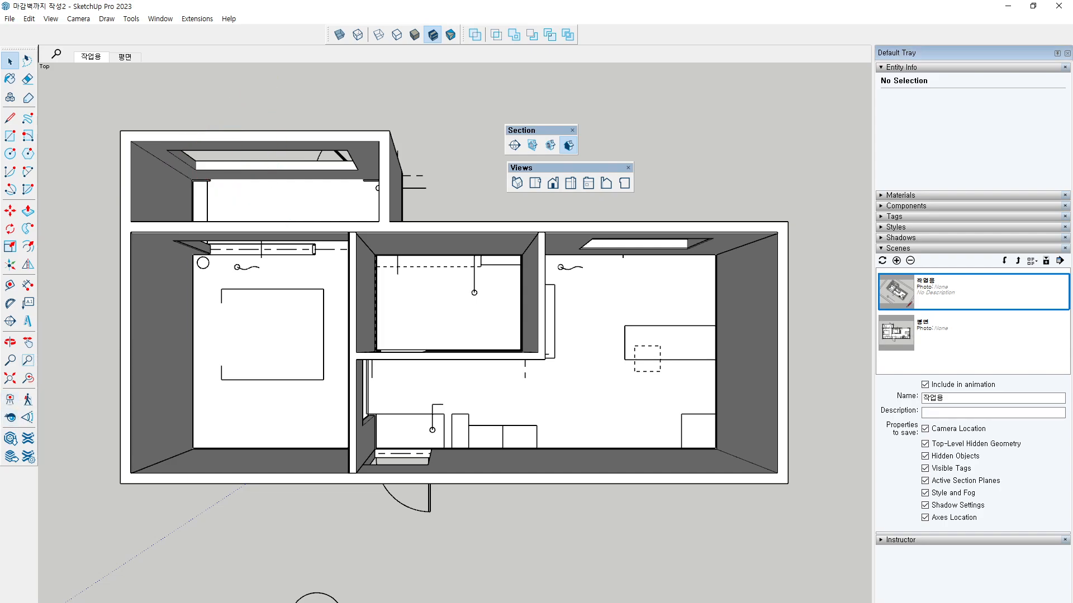
Step: Adjust the camera's field of view on the top view of the house, trying wider and narrower angles
click(27, 418)
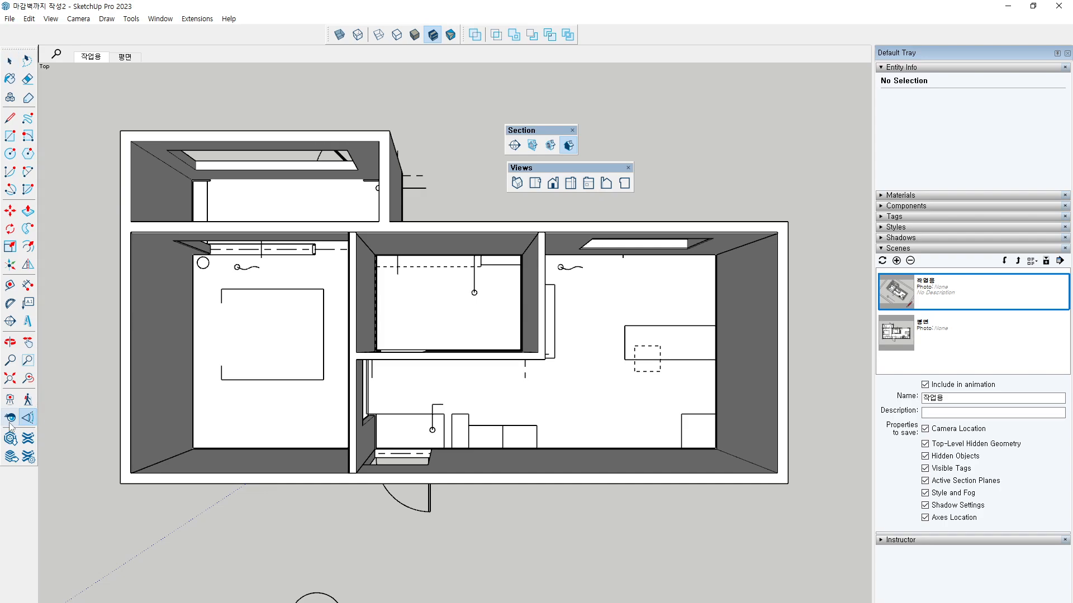
scroll(421, 292, up, 5)
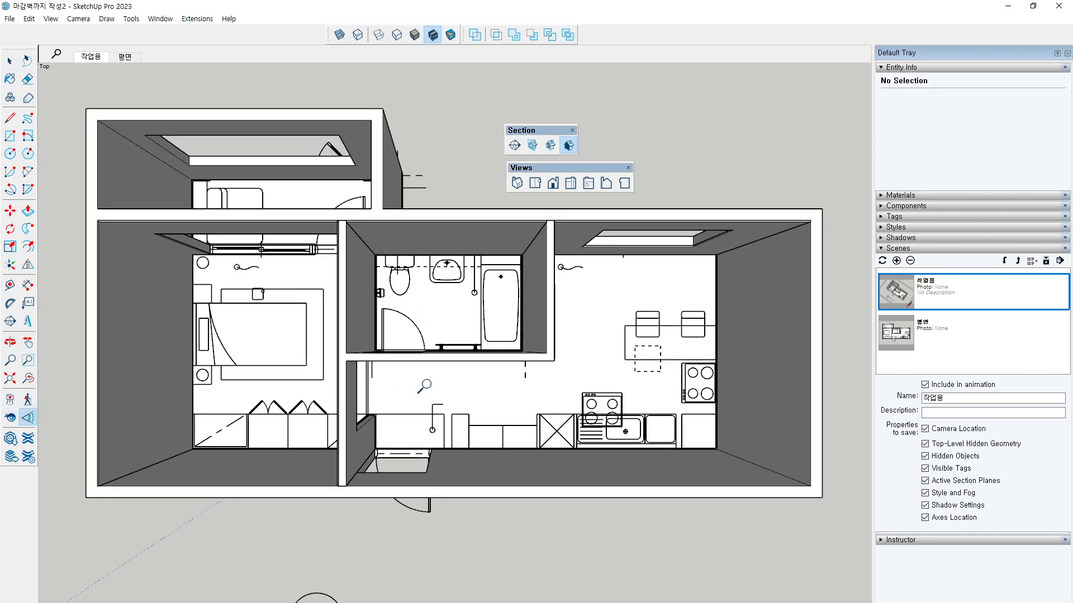
drag(428, 458, 404, 22)
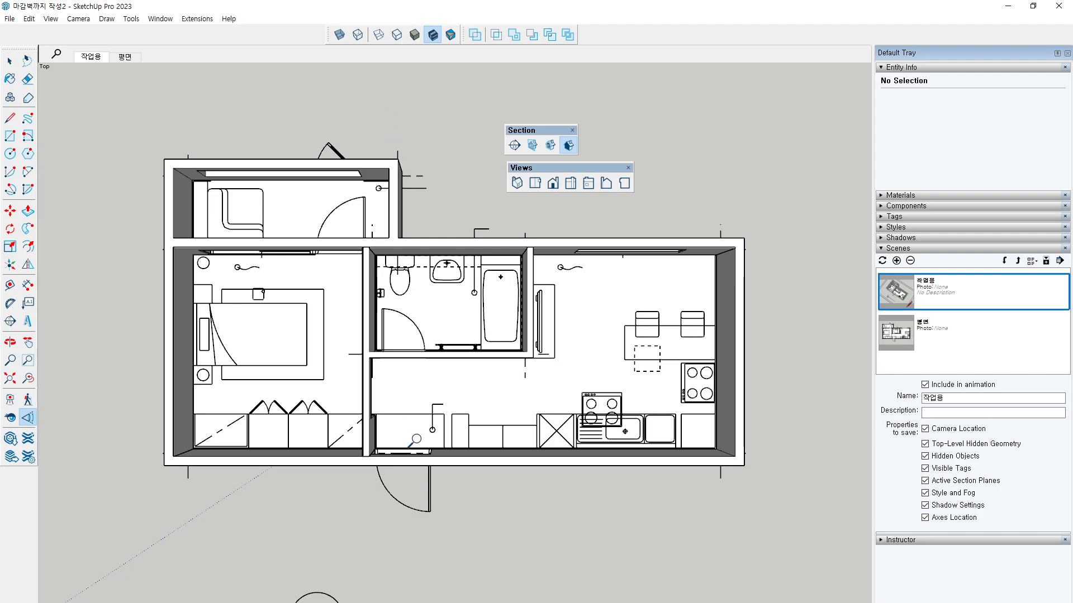
drag(415, 439, 414, 384)
drag(422, 327, 431, 438)
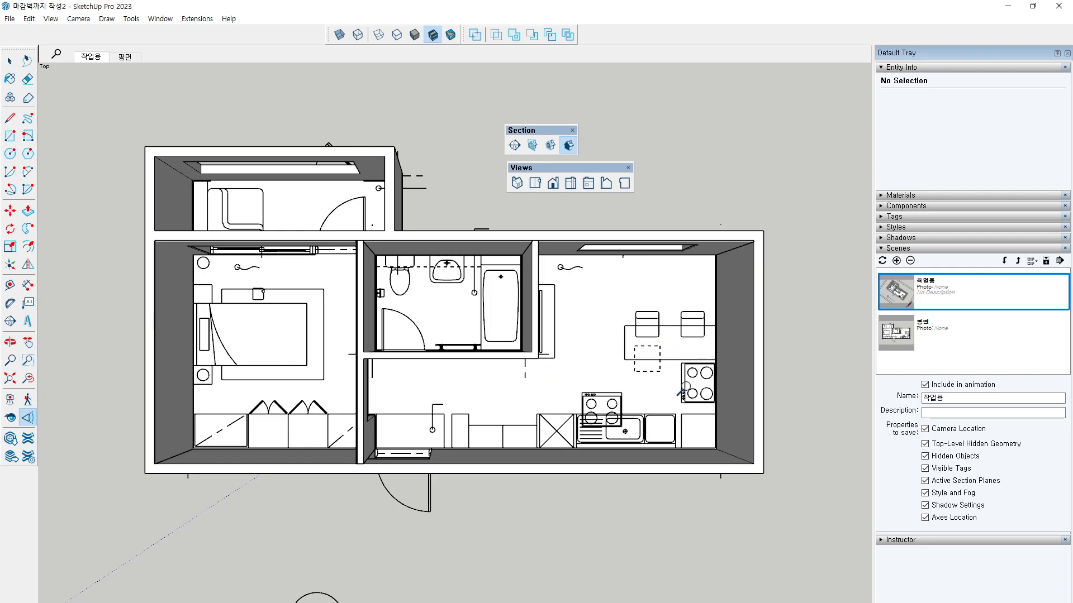
drag(362, 384, 345, 230)
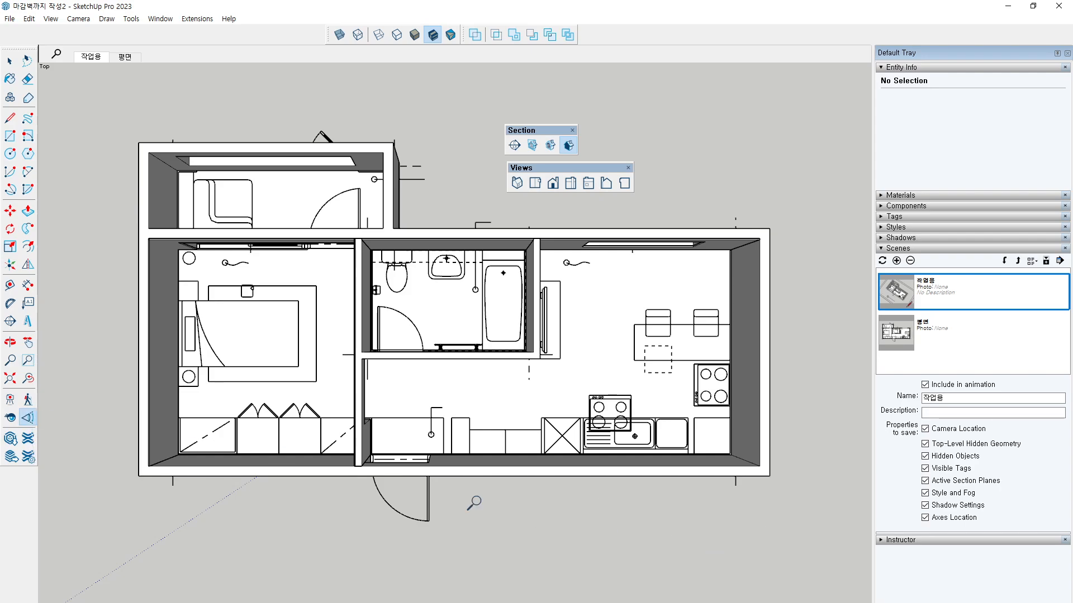
Step: Orbit from the top view to an oblique view of the house's exterior and open rooms
right_click(29, 418)
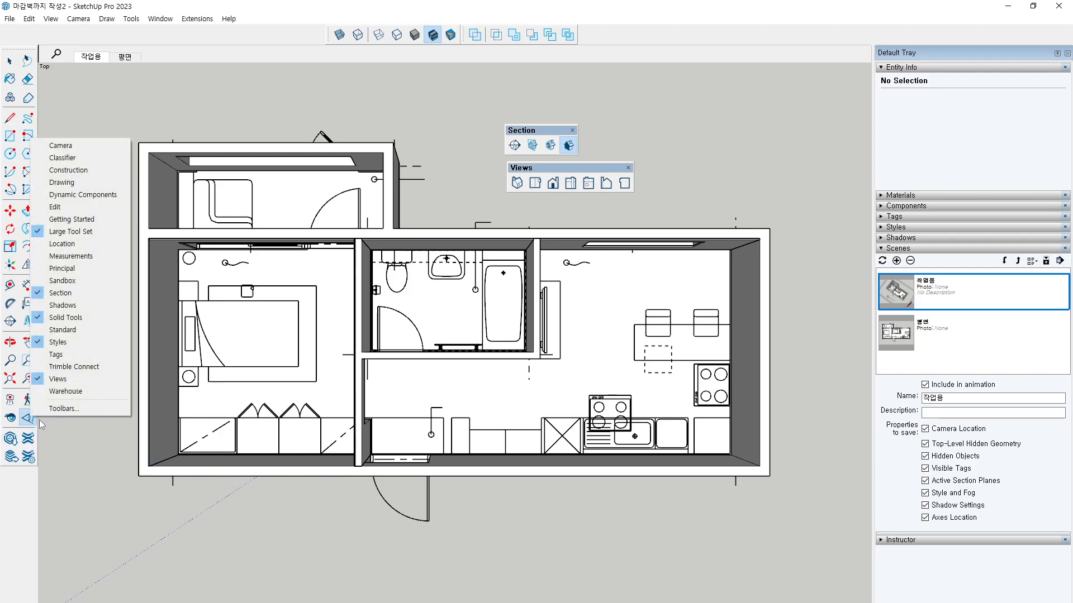
click(23, 419)
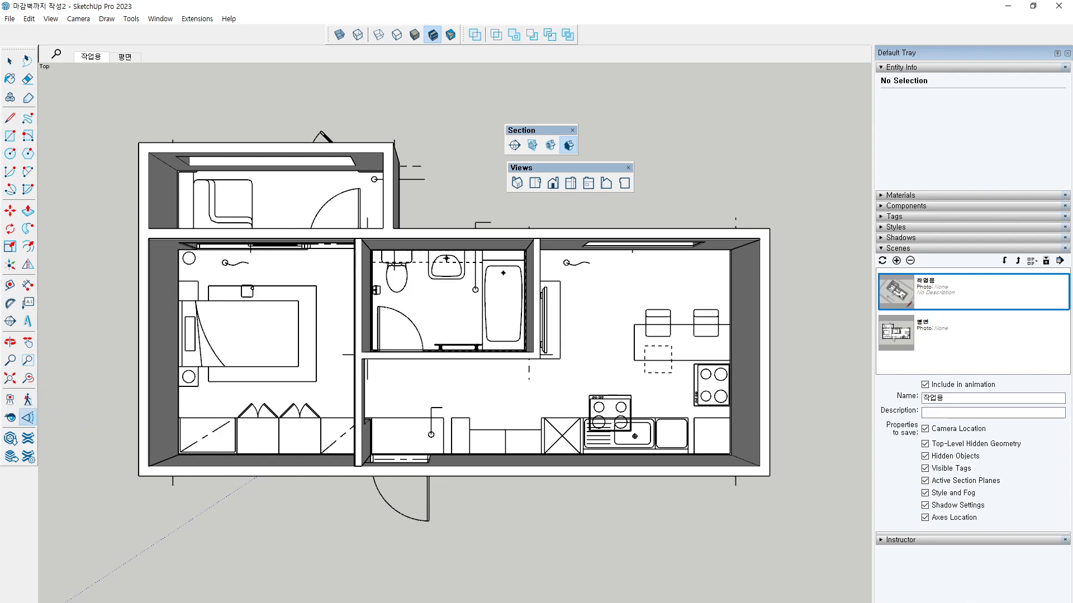
drag(110, 422, 233, 357)
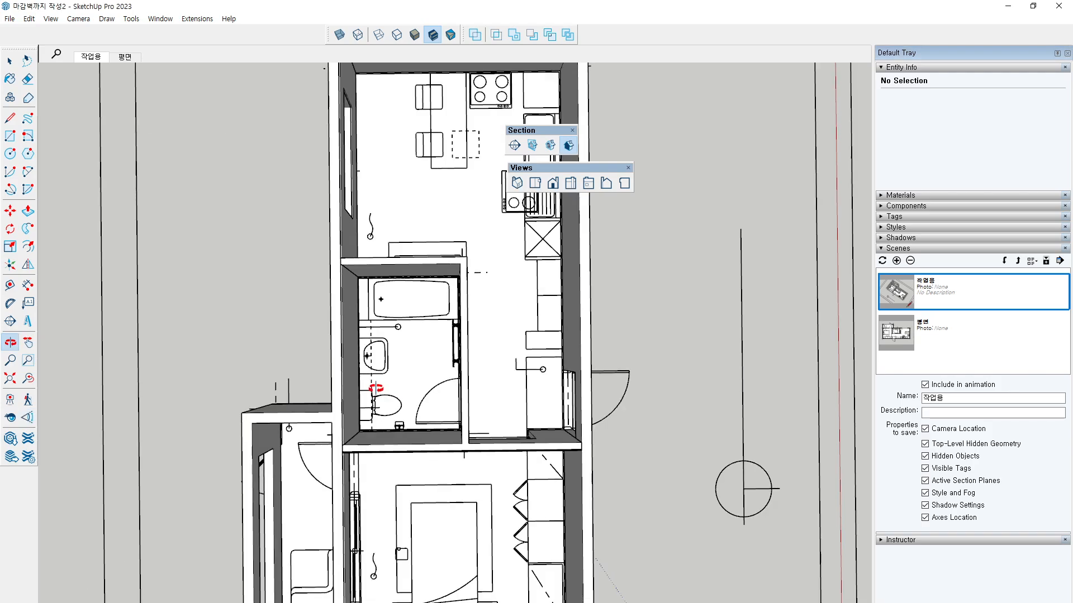
drag(376, 387, 463, 271)
middle_drag(463, 270, 523, 335)
drag(282, 241, 421, 230)
middle_drag(424, 276, 498, 335)
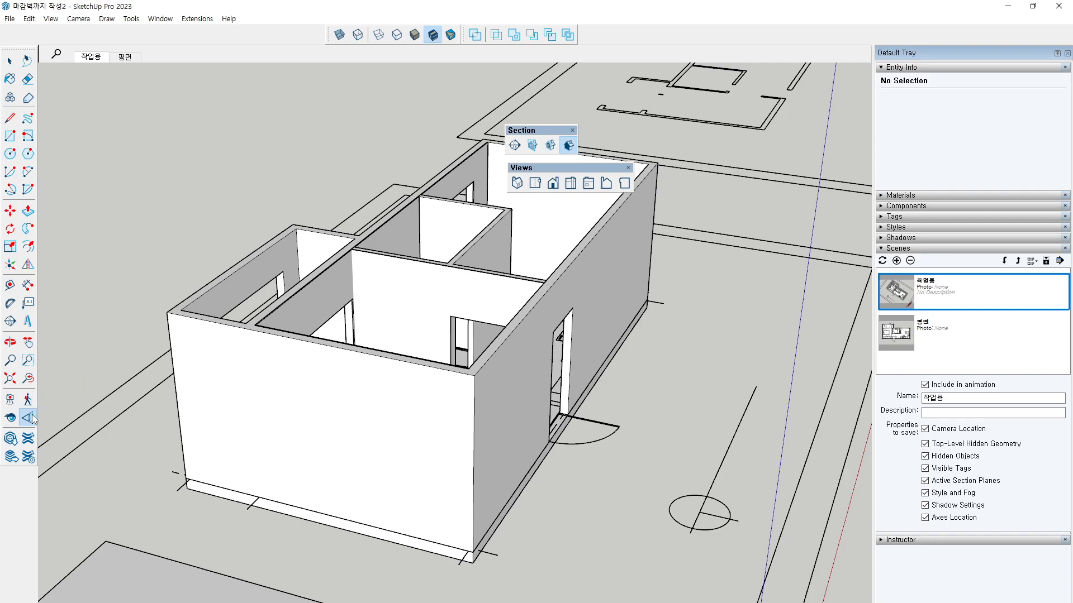
Step: Change the camera's field of view on the oblique view and inspect the house's rooms at different distances
drag(484, 208, 436, 501)
middle_drag(436, 502, 400, 559)
scroll(398, 372, down, 3)
middle_drag(478, 315, 443, 359)
drag(443, 359, 432, 416)
middle_drag(432, 416, 501, 279)
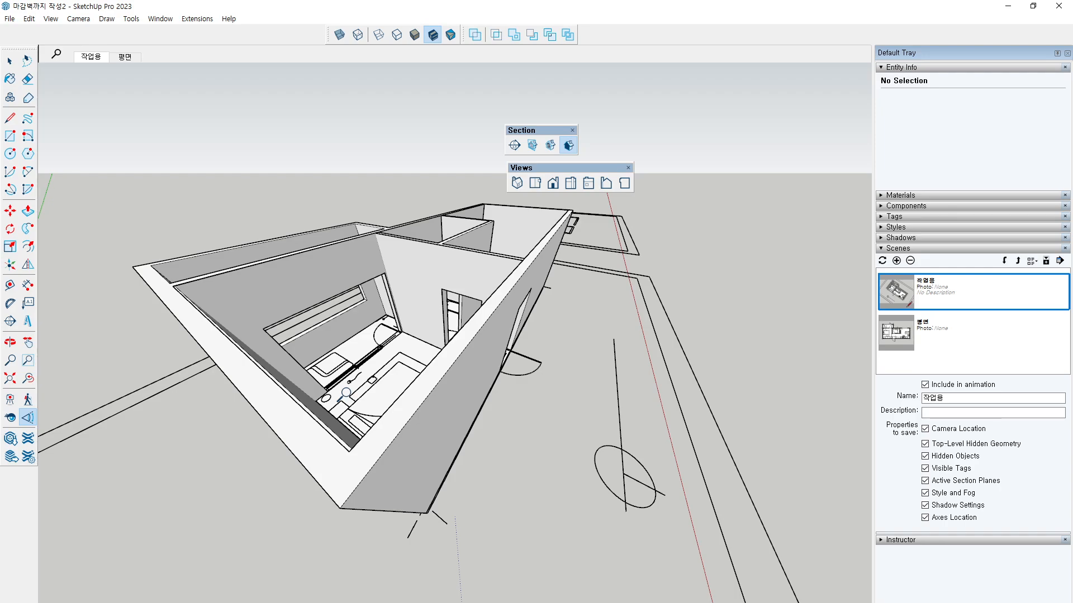
scroll(344, 394, up, 5)
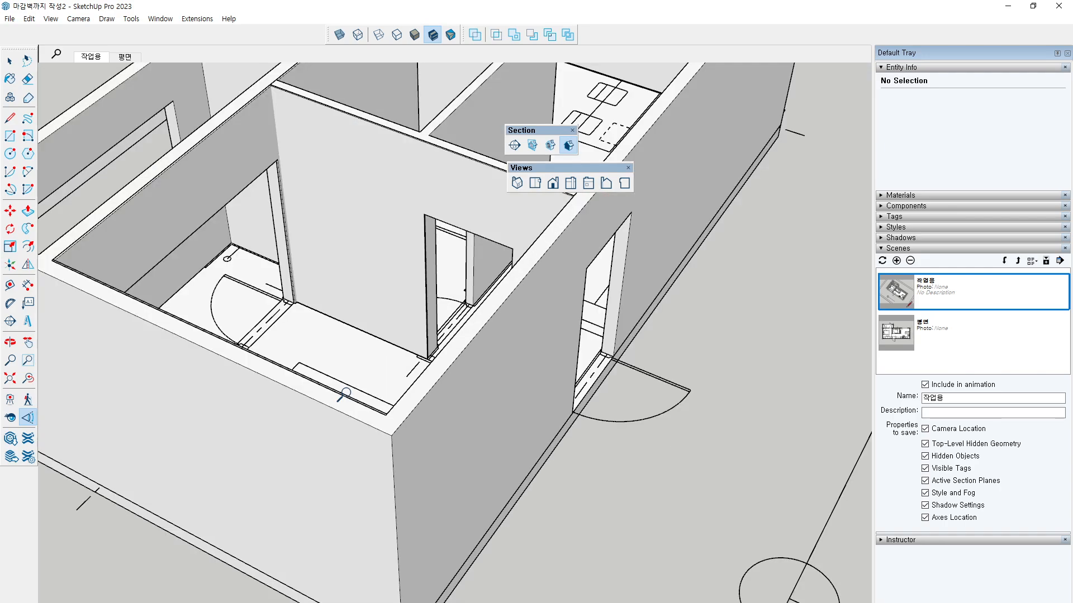
scroll(345, 394, down, 6)
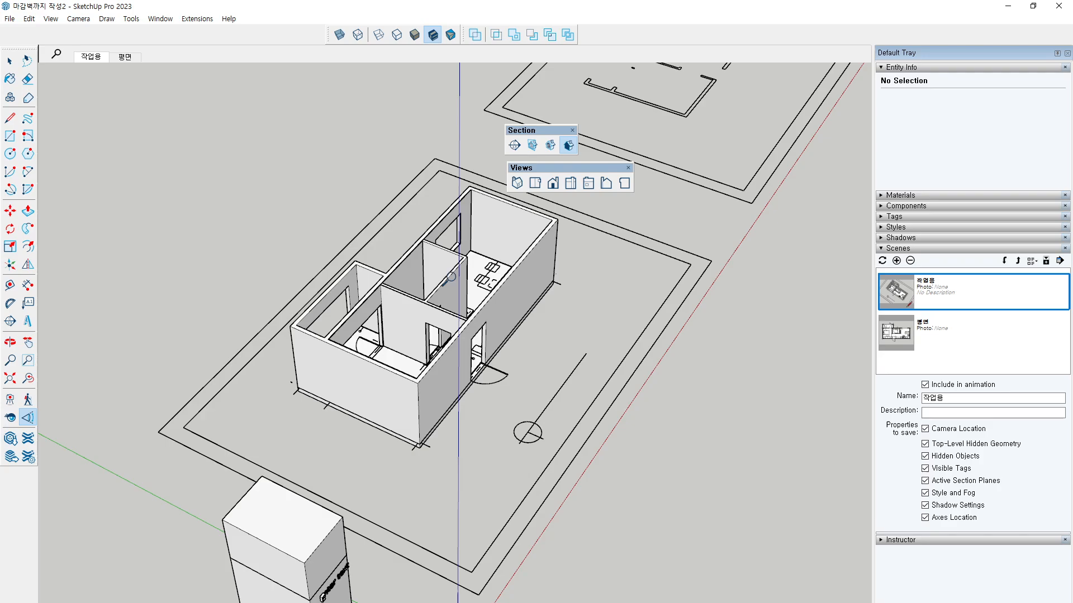
scroll(445, 297, up, 2)
mouse_move(488, 347)
middle_down()
mouse_move(409, 340)
mouse_move(470, 294)
mouse_move(485, 346)
middle_up()
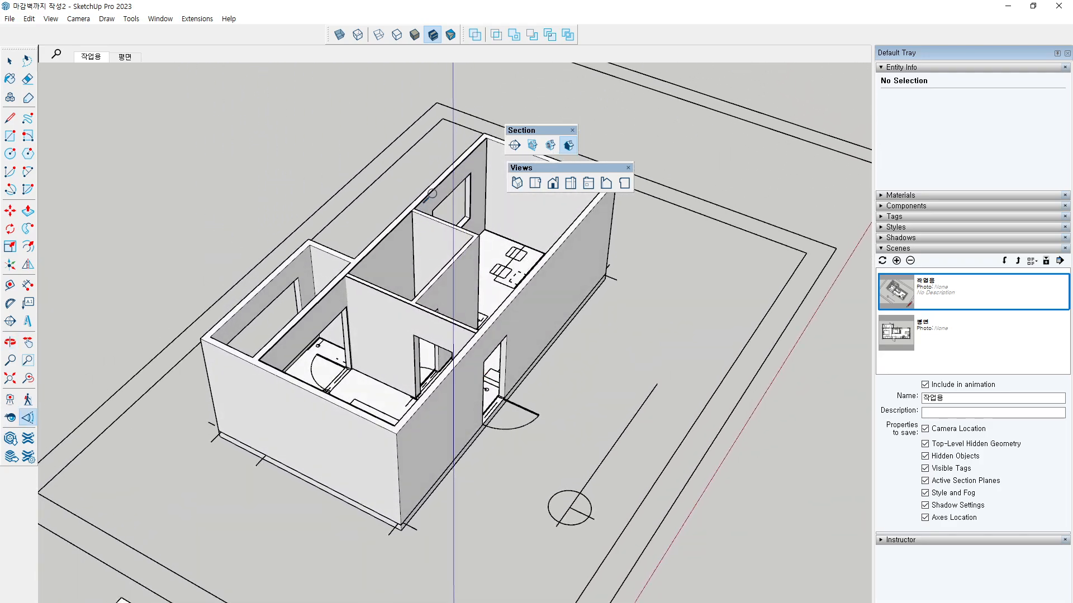
scroll(432, 205, up, 1)
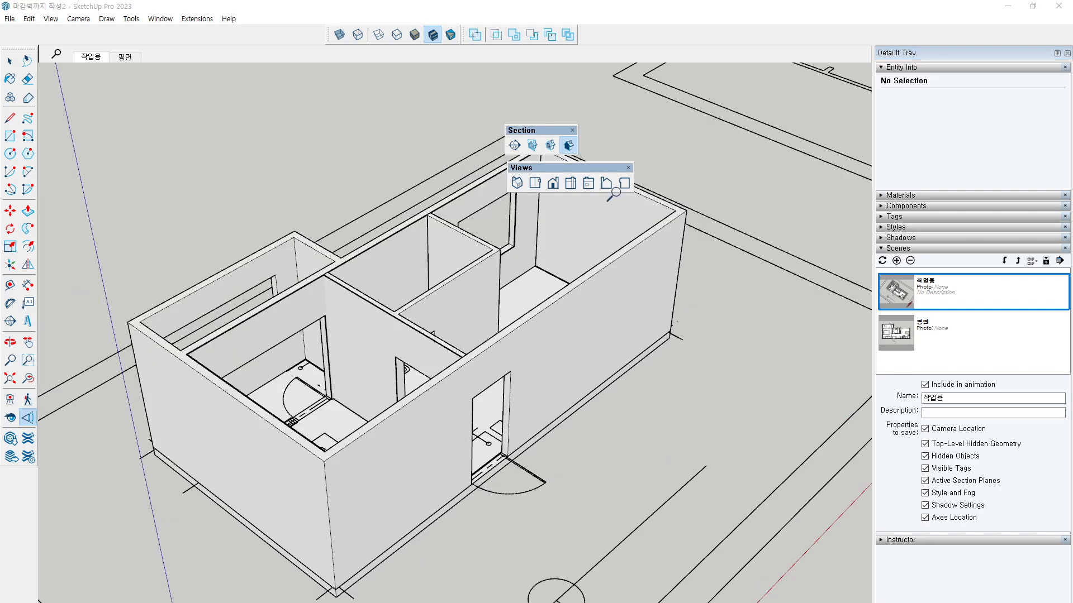
Step: Place a horizontal section plane cutting through the house's walls below their tops, with name Section 1 and symbol 1
click(511, 146)
click(511, 146)
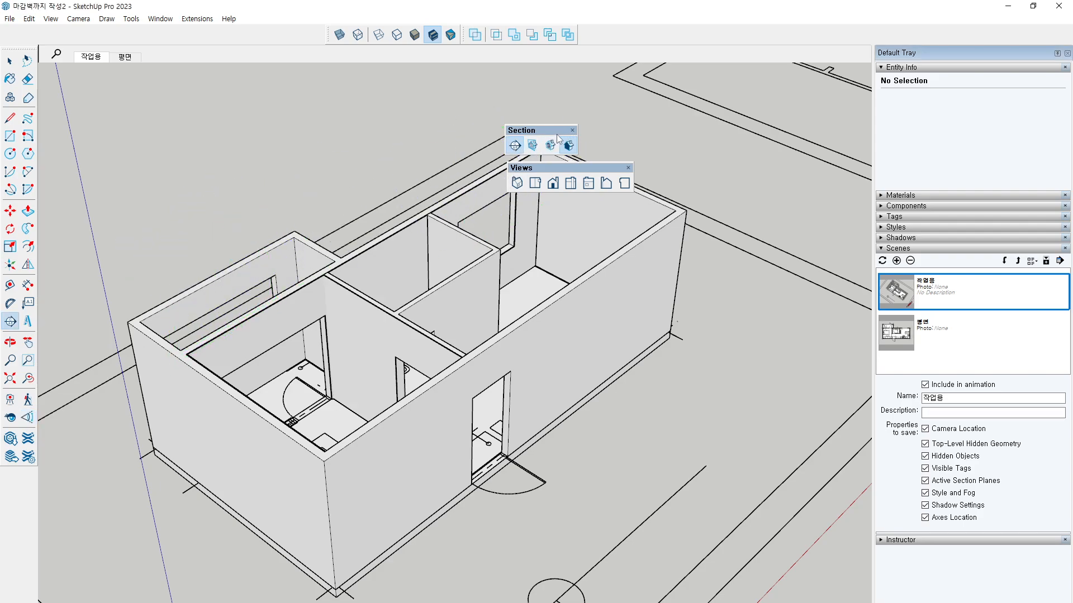
drag(550, 131, 701, 167)
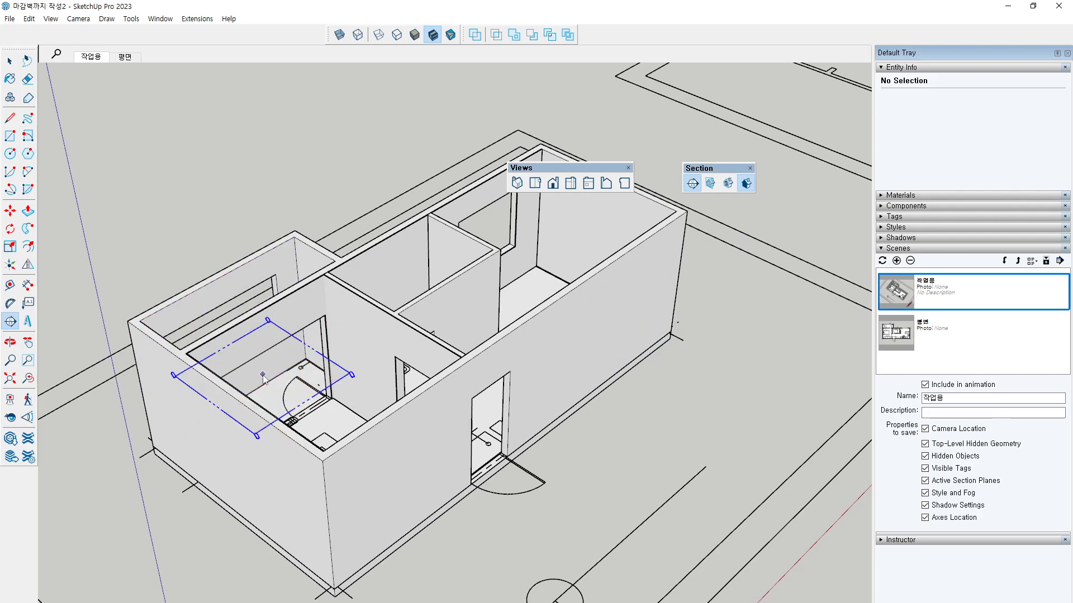
key(shift)
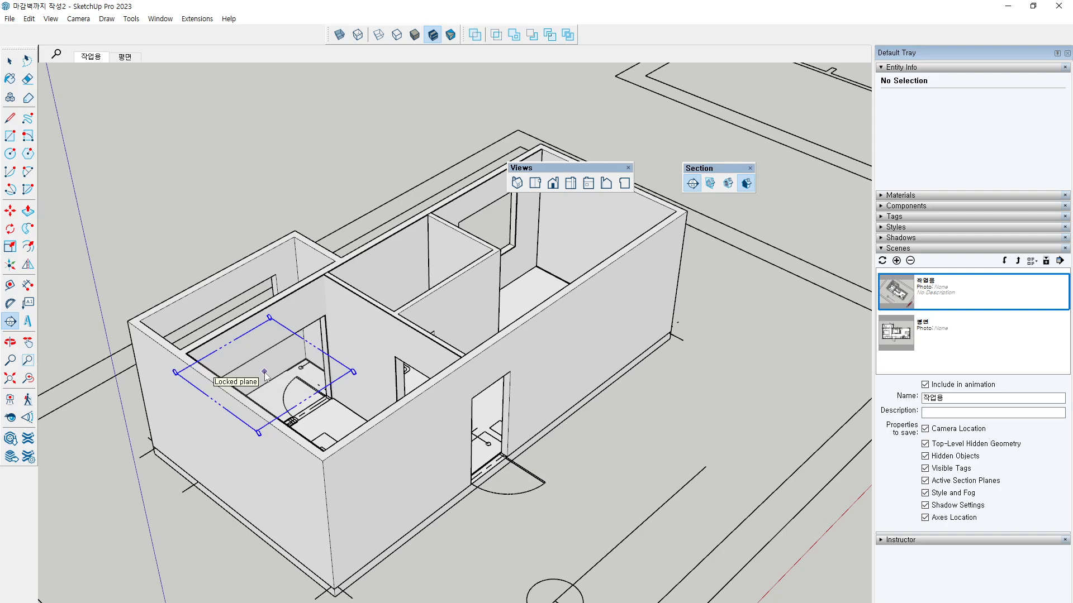
key(Right)
key(Left)
key(Down)
key(Right)
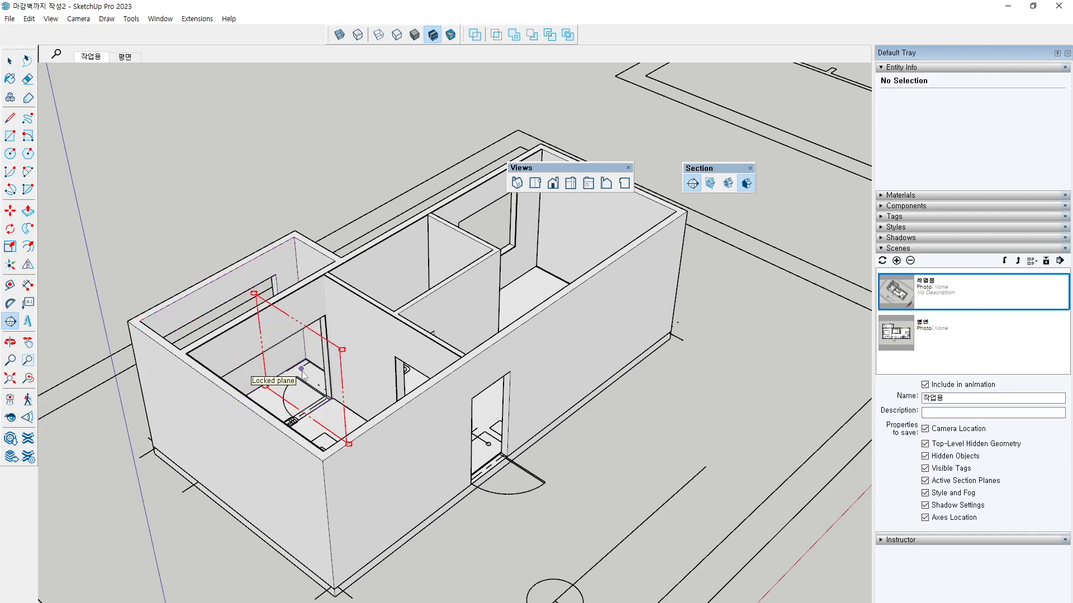
key(Up)
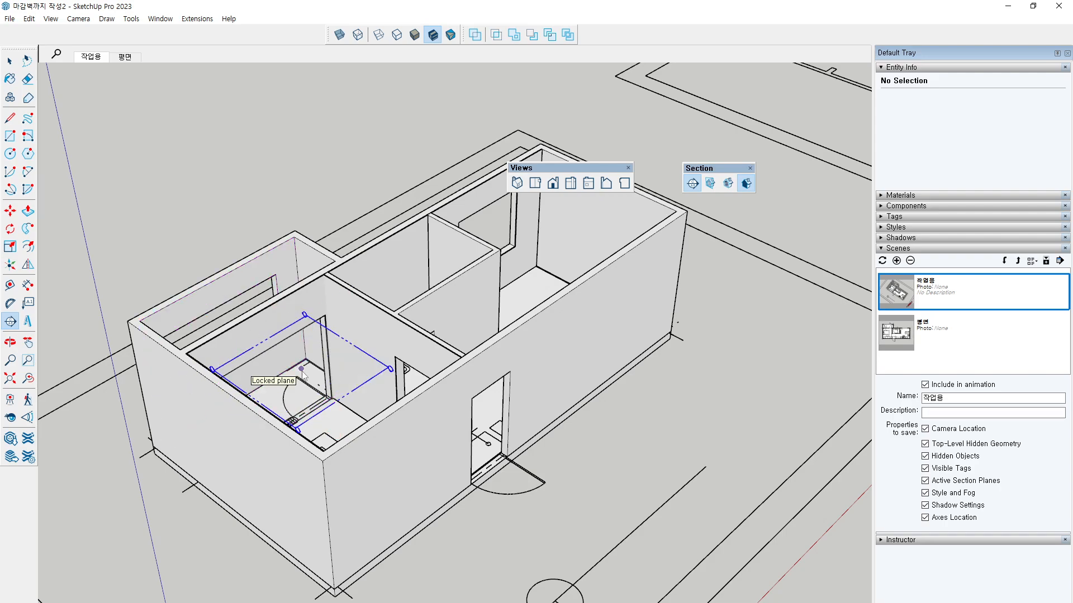
click(327, 508)
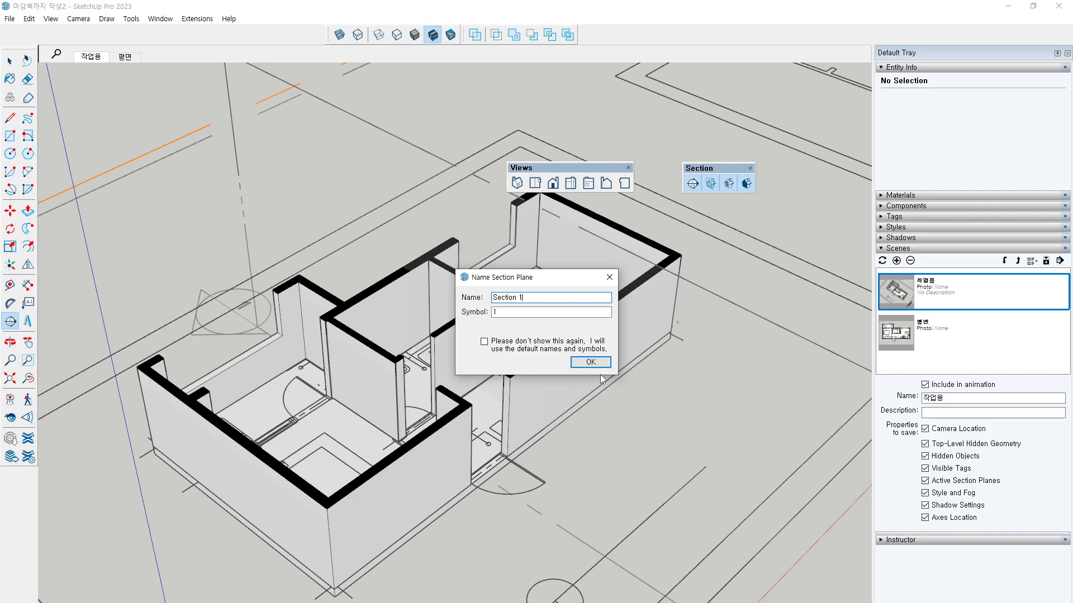
click(591, 362)
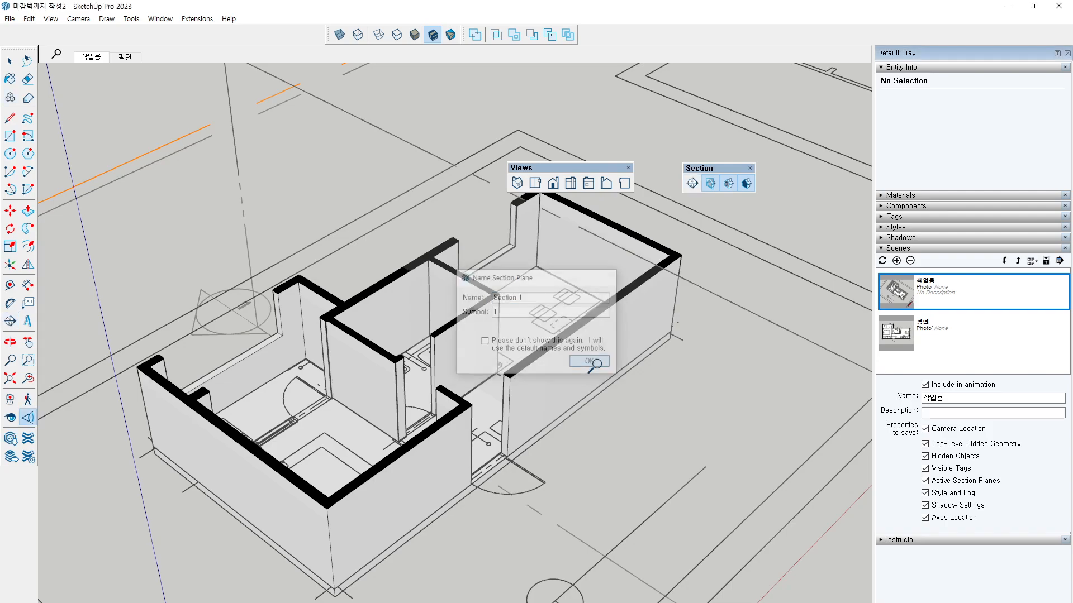
Step: Try to tilt the horizontal section plane Section 1 out of level with the Rotate tool, pivoting at the house's front wall
scroll(485, 360, down, 5)
drag(474, 394, 542, 269)
key(space)
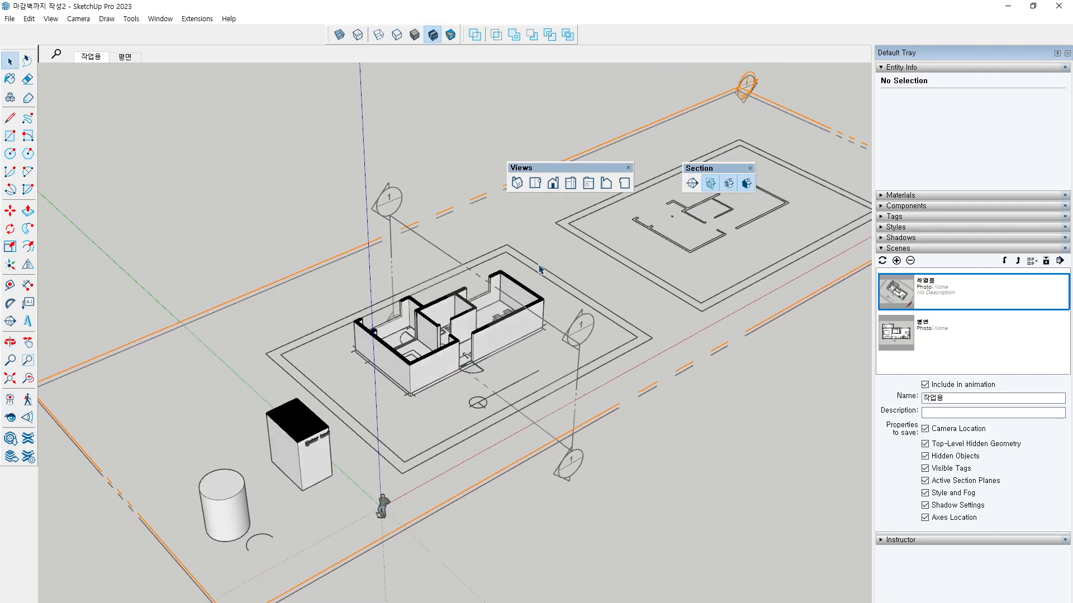
click(502, 231)
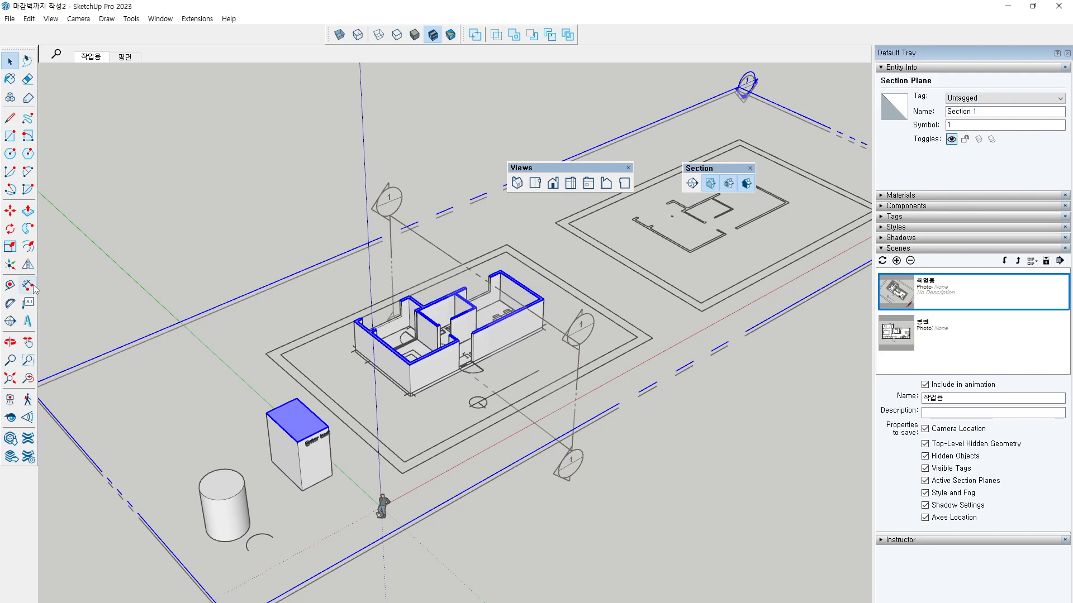
click(11, 229)
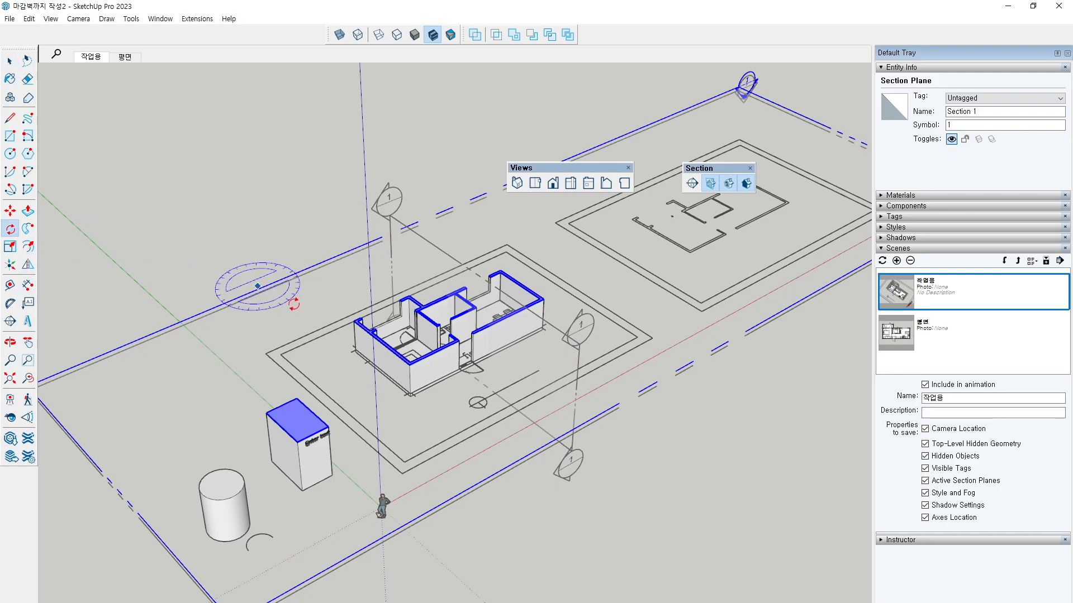
click(446, 369)
click(521, 329)
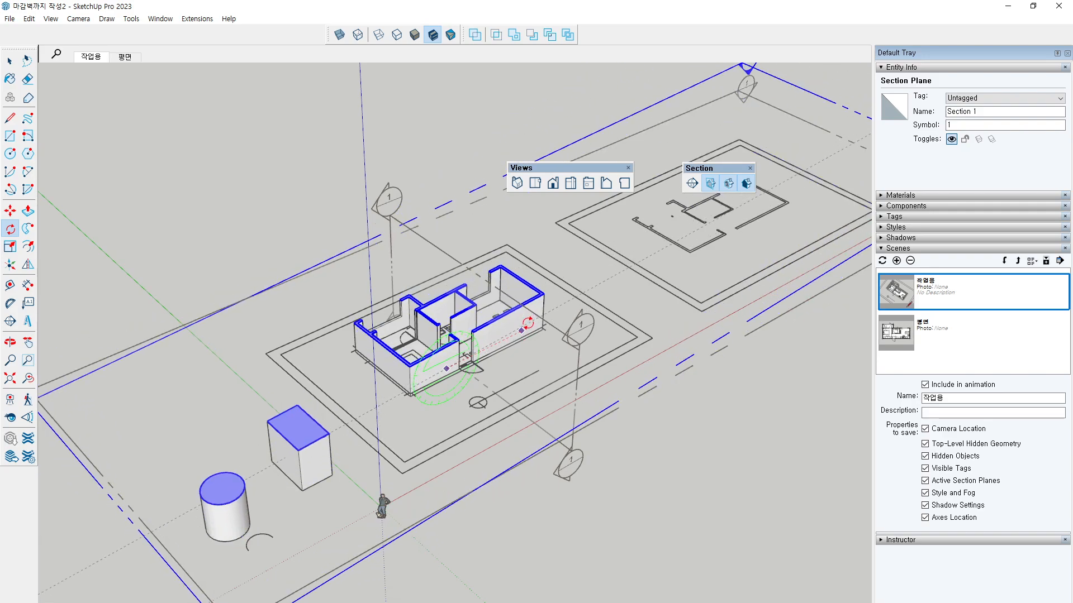
scroll(529, 319, up, 5)
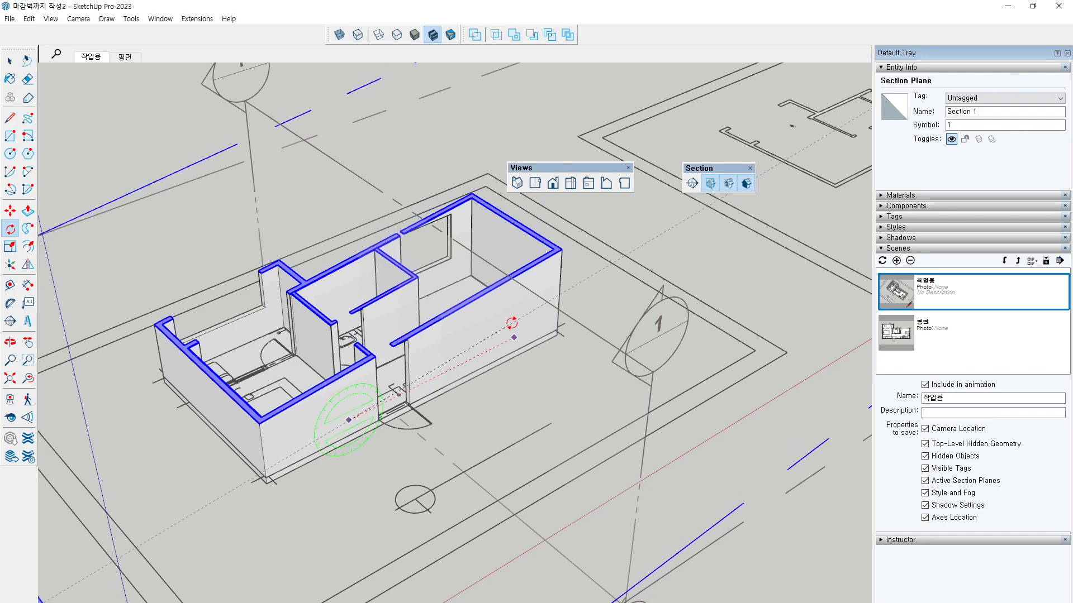
key(space)
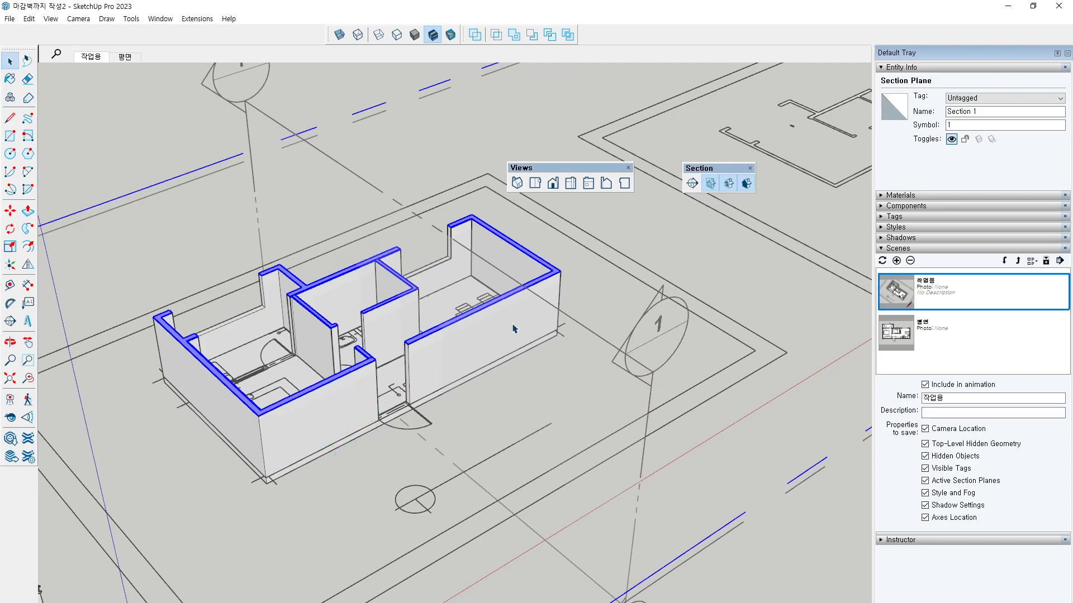
Step: Deselect the section plane and toggle the display of section planes repeatedly, leaving the planes hidden while the house stays cut
click(116, 103)
scroll(315, 227, down, 4)
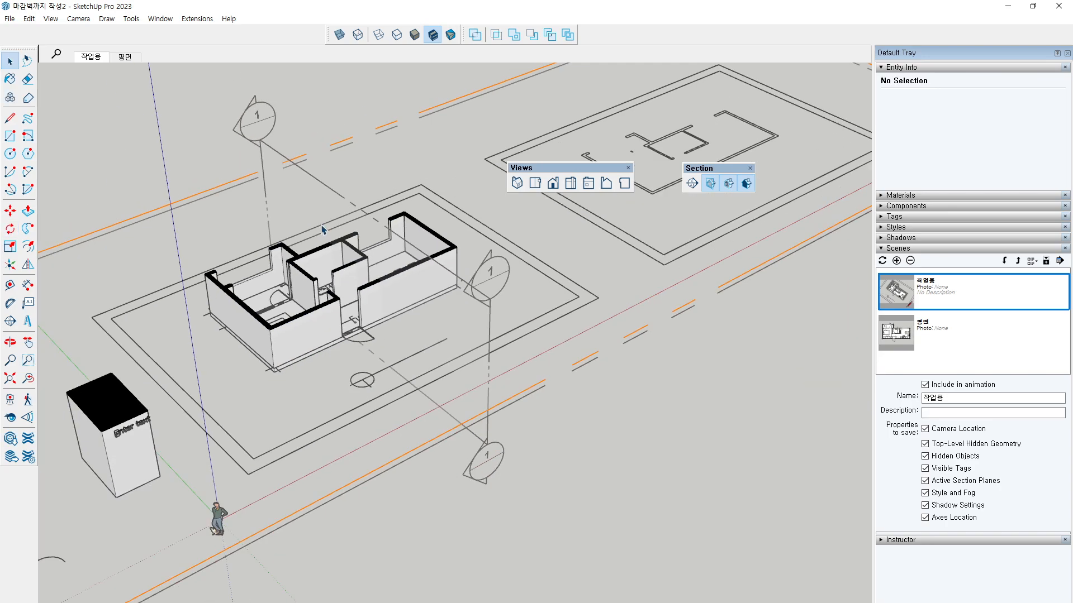
drag(204, 239, 195, 250)
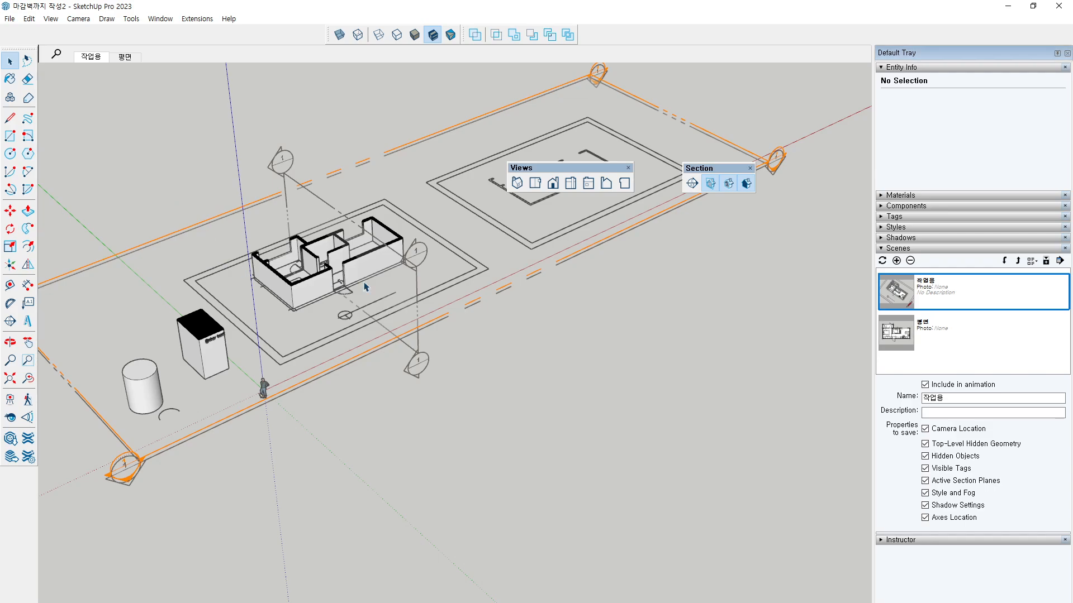
click(709, 186)
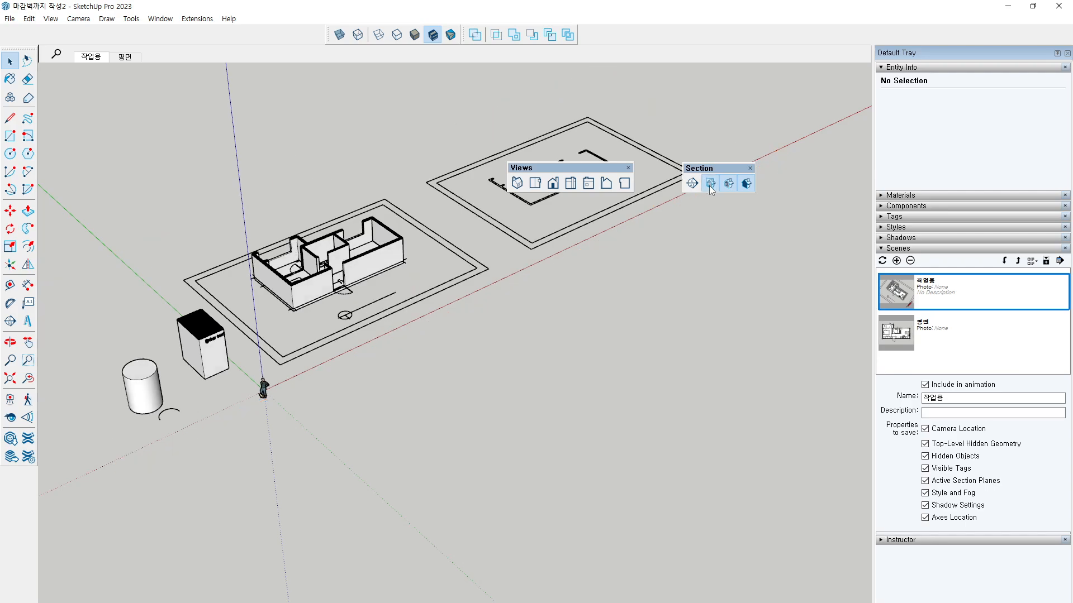
click(709, 186)
key(ctrl+2)
mouse_move(720, 205)
mouse_down()
mouse_move(701, 202)
mouse_move(722, 169)
mouse_move(710, 216)
mouse_up()
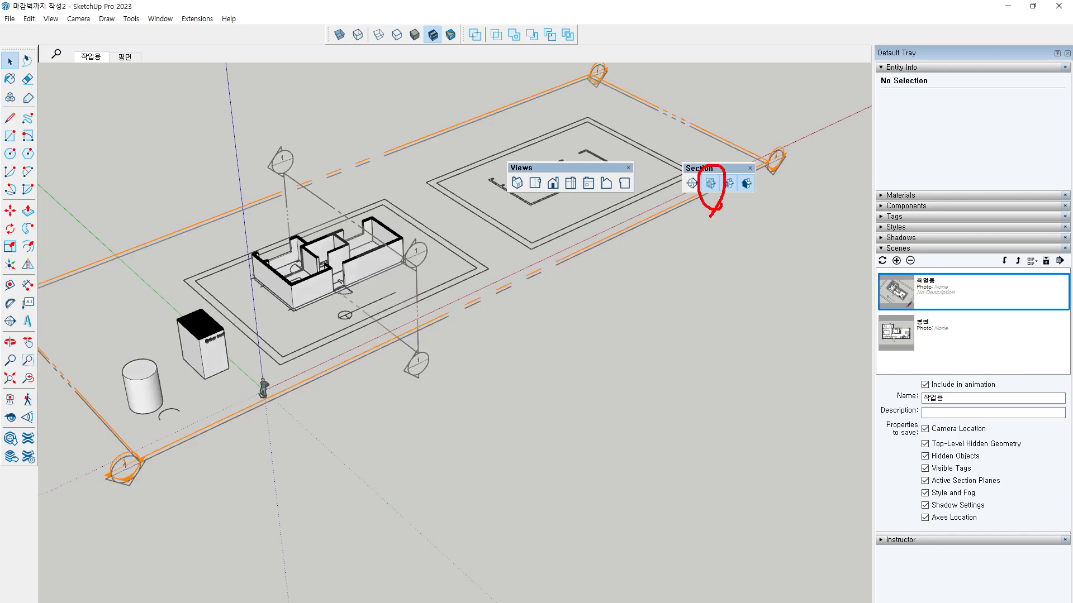
click(711, 184)
click(710, 184)
click(711, 184)
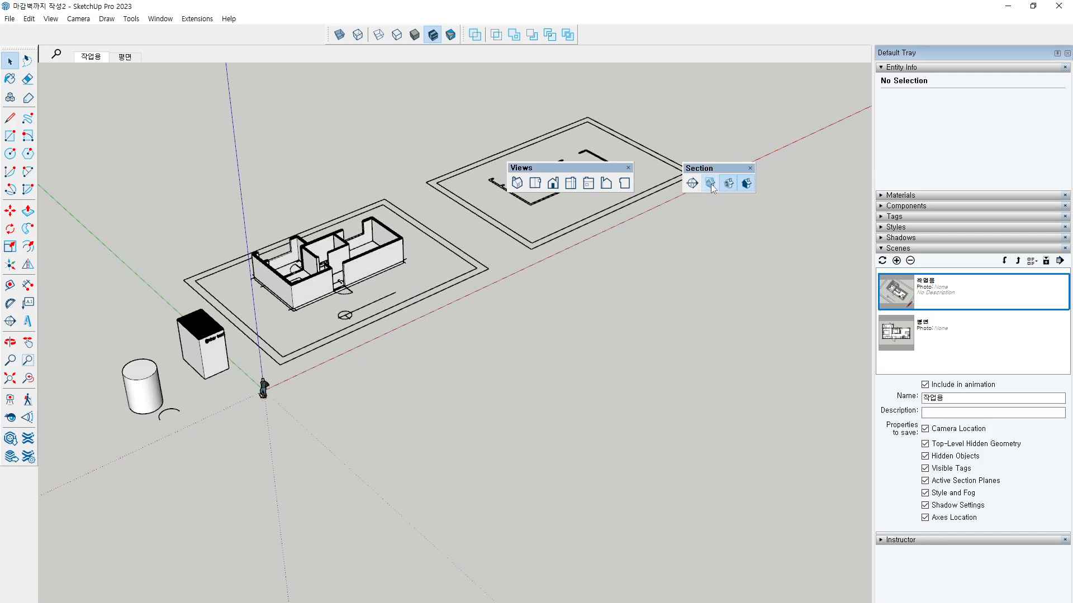
click(711, 184)
click(710, 183)
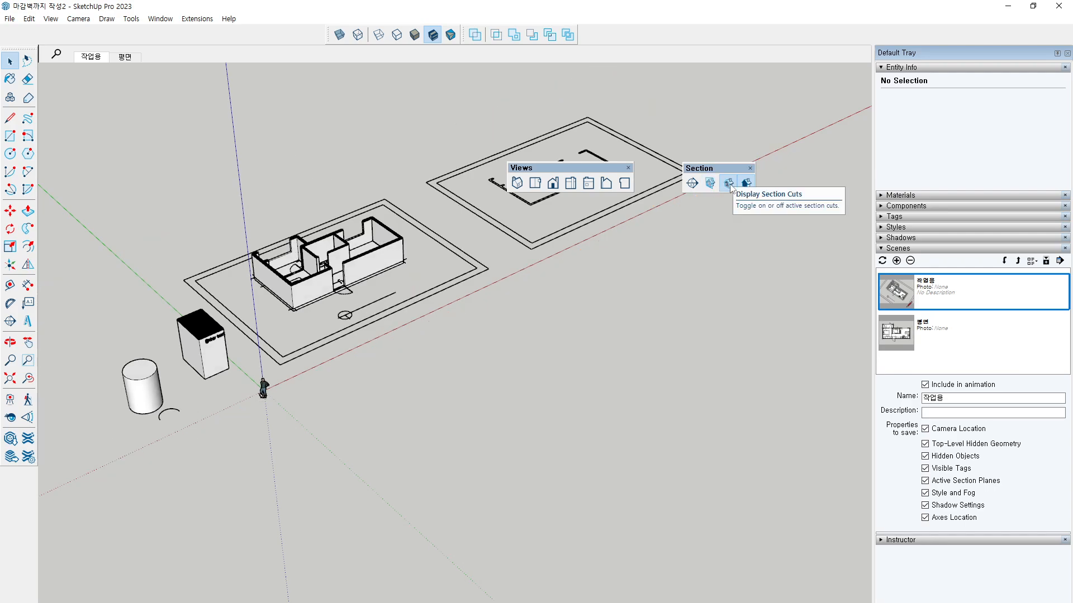
Step: Turn off the section cuts, orbit around the house with its full-height walls, and turn the section cuts back on
click(730, 183)
middle_drag(304, 263, 311, 369)
scroll(293, 223, up, 5)
shift+middle_drag(282, 202, 330, 236)
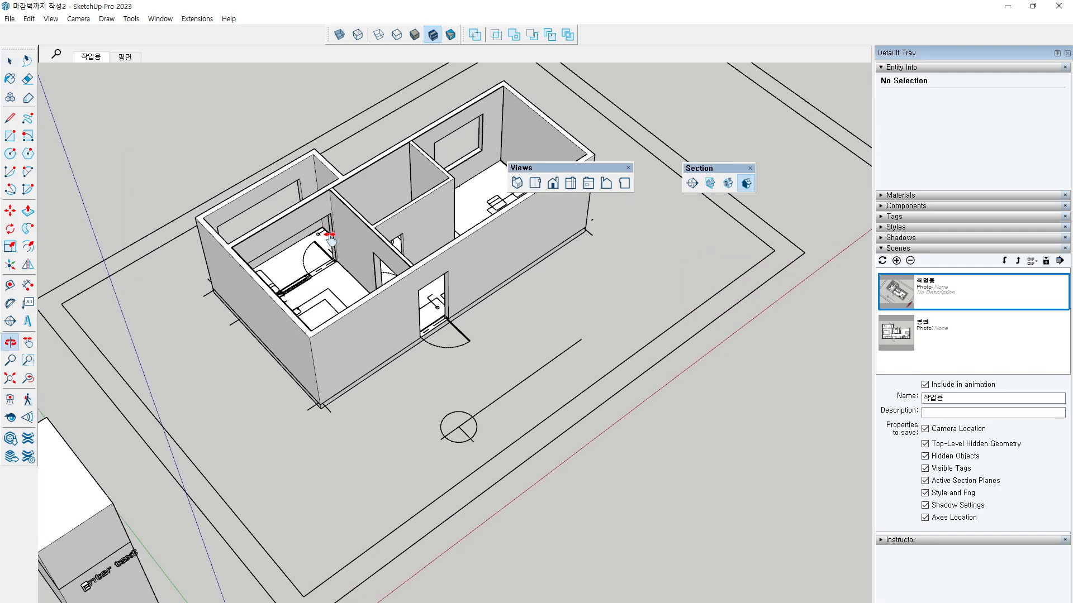
drag(330, 239, 397, 201)
key(space)
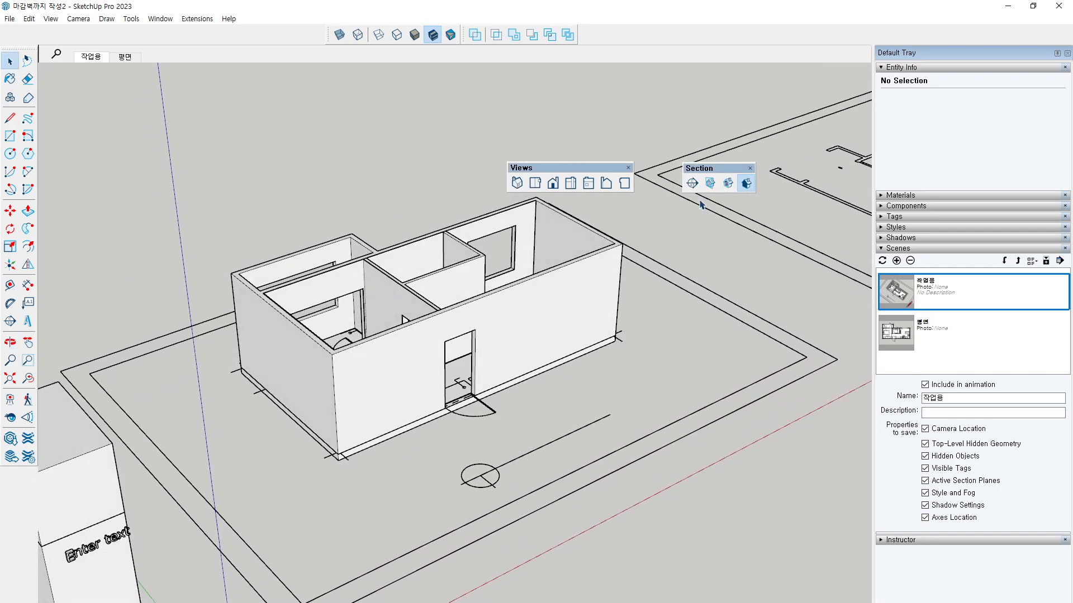
click(728, 184)
click(726, 183)
click(726, 184)
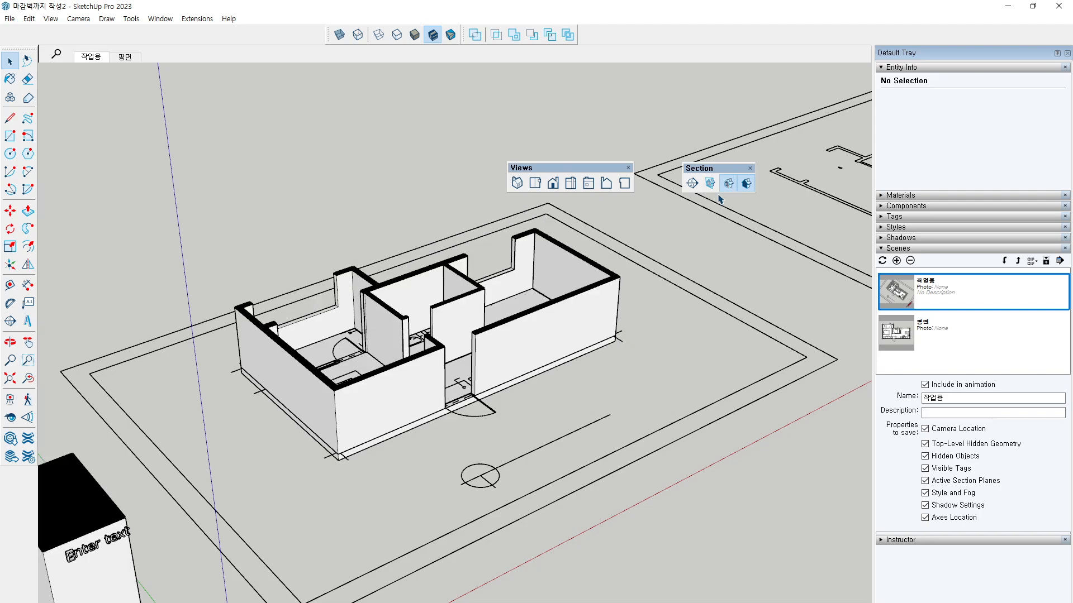
Step: Examine the filled cut surfaces on the wall tops around the house's kitchen and bathroom up close
click(710, 183)
click(710, 183)
scroll(527, 379, up, 10)
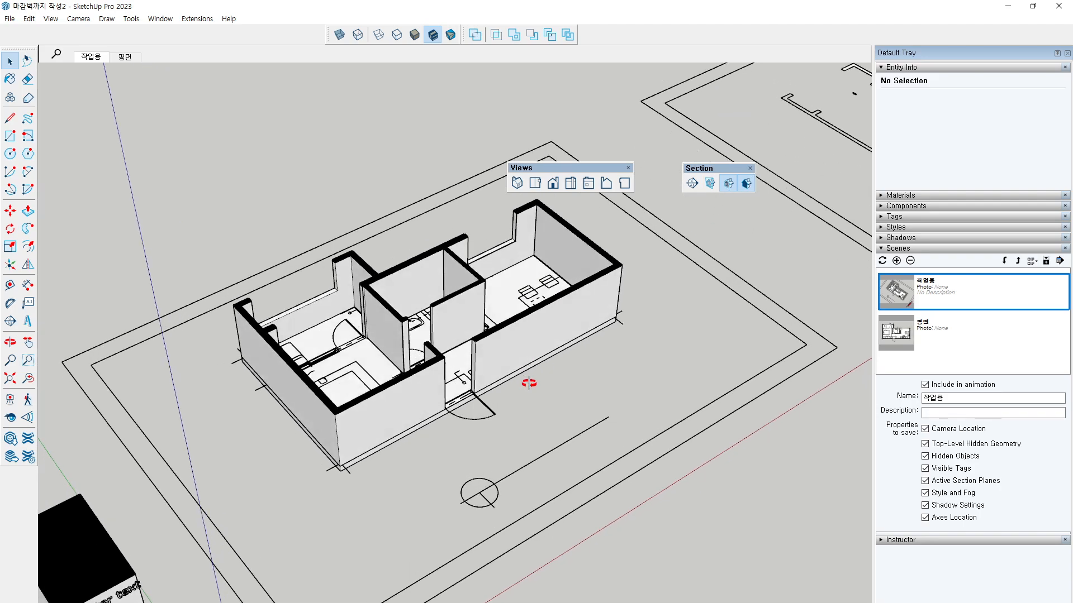
middle_drag(507, 317, 502, 386)
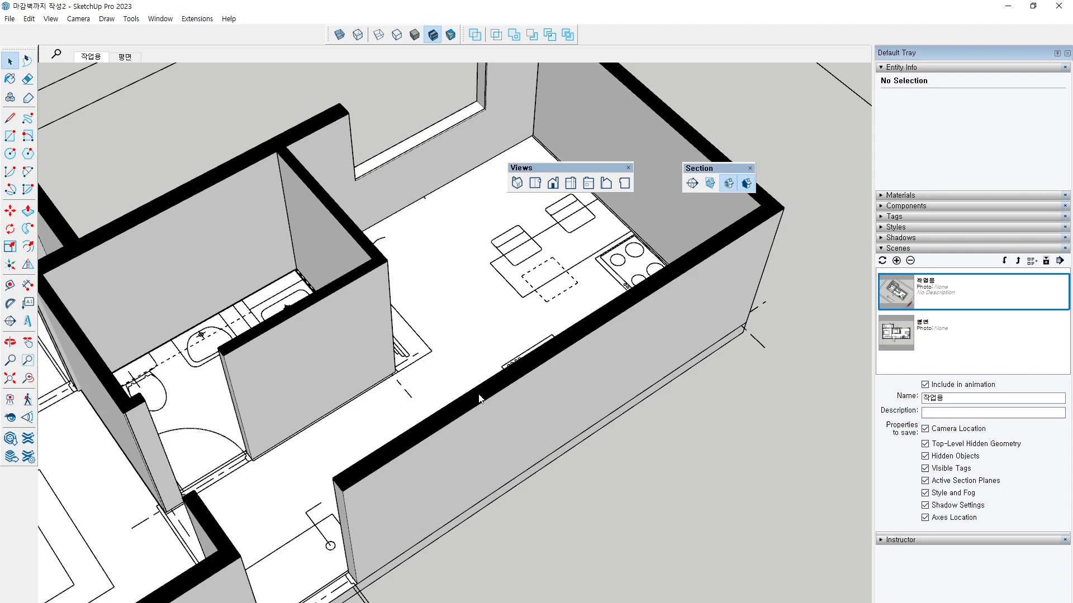
key(ctrl+2)
mouse_move(488, 382)
mouse_down()
mouse_move(480, 399)
mouse_move(510, 378)
mouse_up()
mouse_move(527, 364)
mouse_down()
mouse_move(520, 378)
mouse_move(530, 373)
mouse_up()
drag(547, 356, 542, 366)
key(Escape)
Step: Turn off the section fill, orbit around the hollow cut walls to inspect them, and turn the section fill back on
click(747, 183)
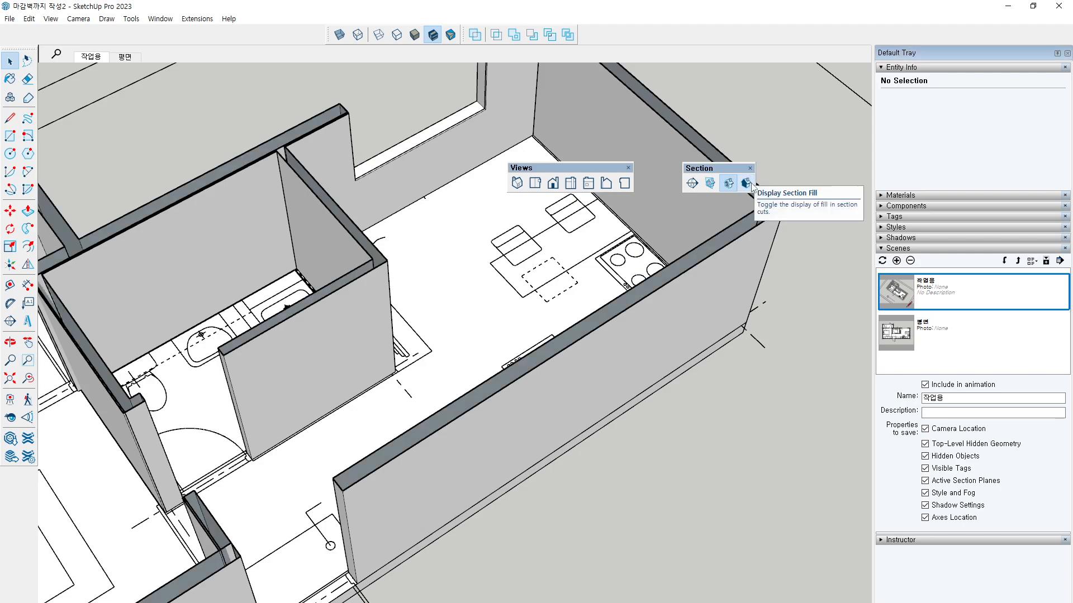
middle_drag(739, 253, 419, 431)
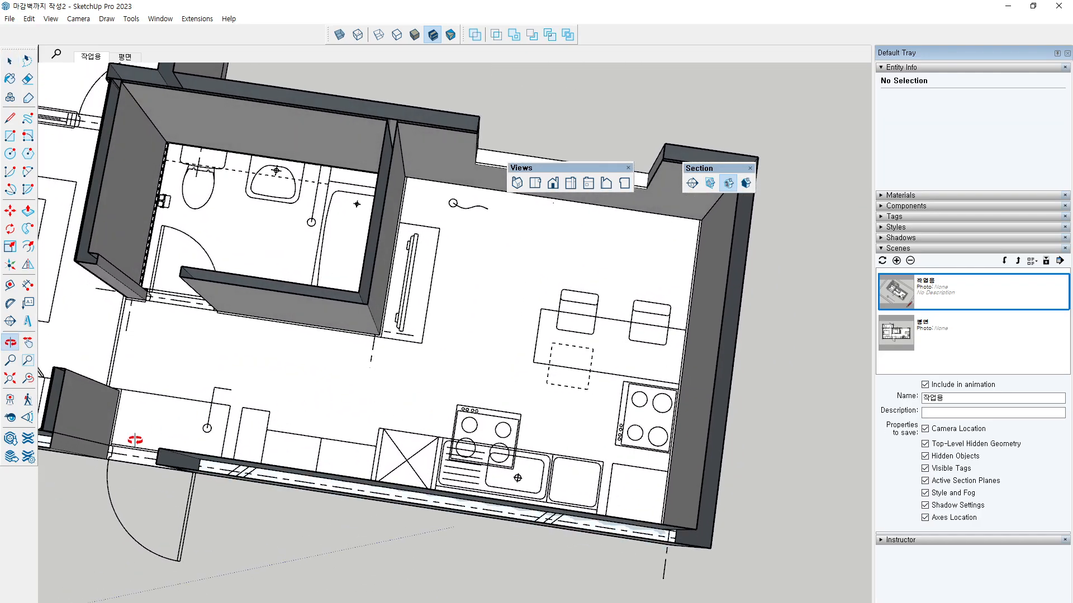
middle_drag(144, 436, 339, 324)
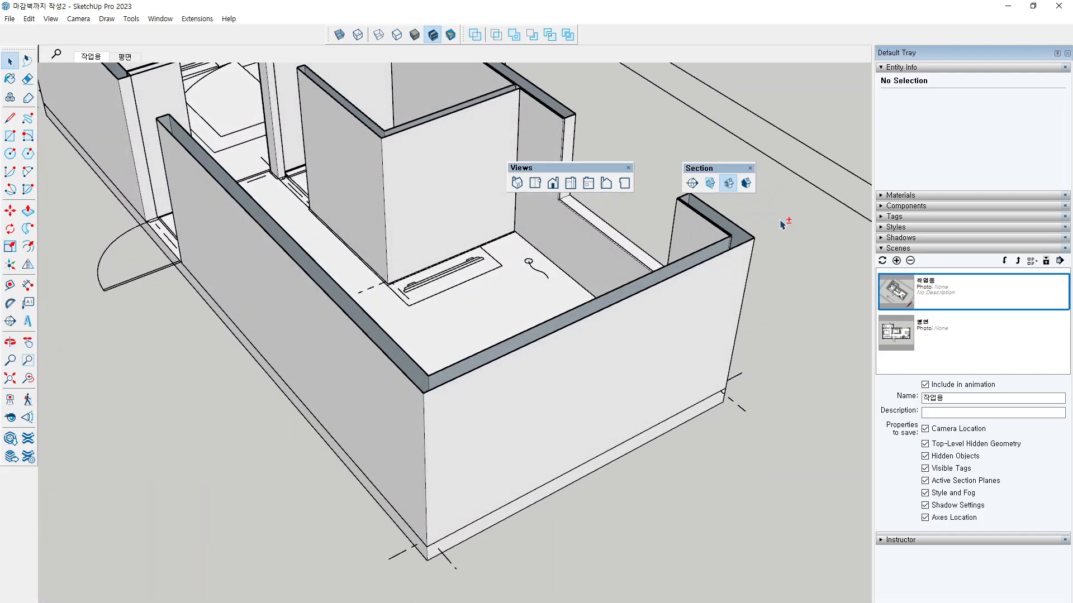
click(747, 183)
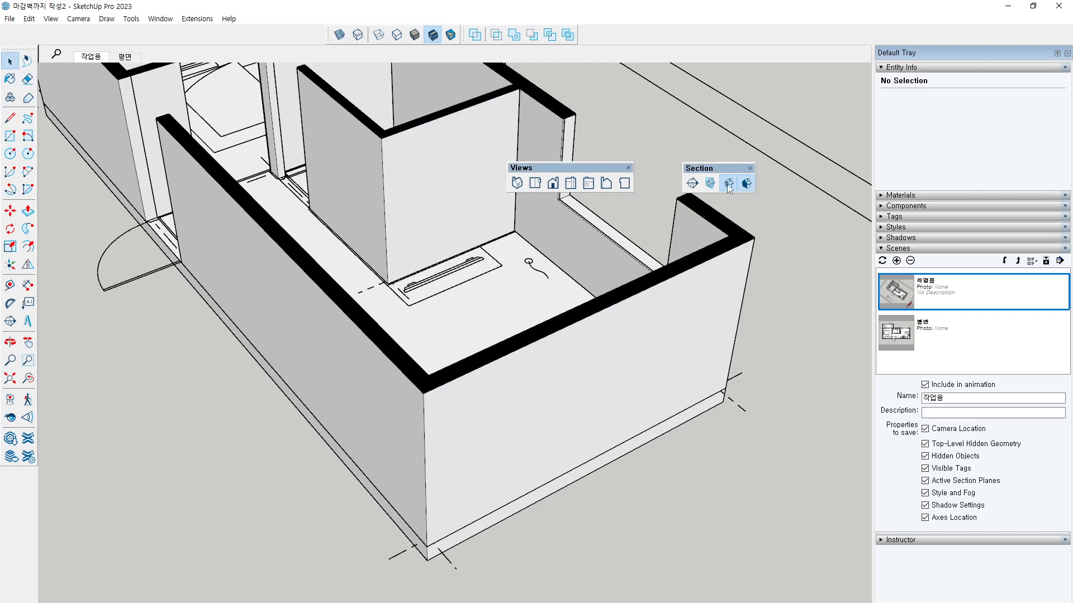
Step: Toggle the section cuts off and on, and show the section planes around the house again
click(728, 185)
click(729, 184)
click(710, 184)
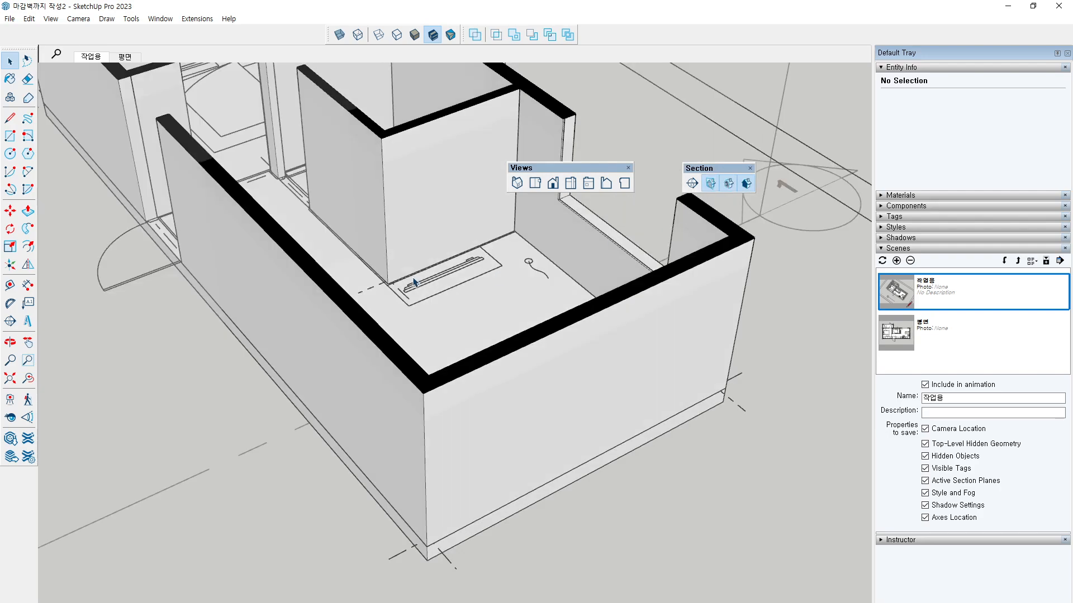
scroll(415, 282, down, 10)
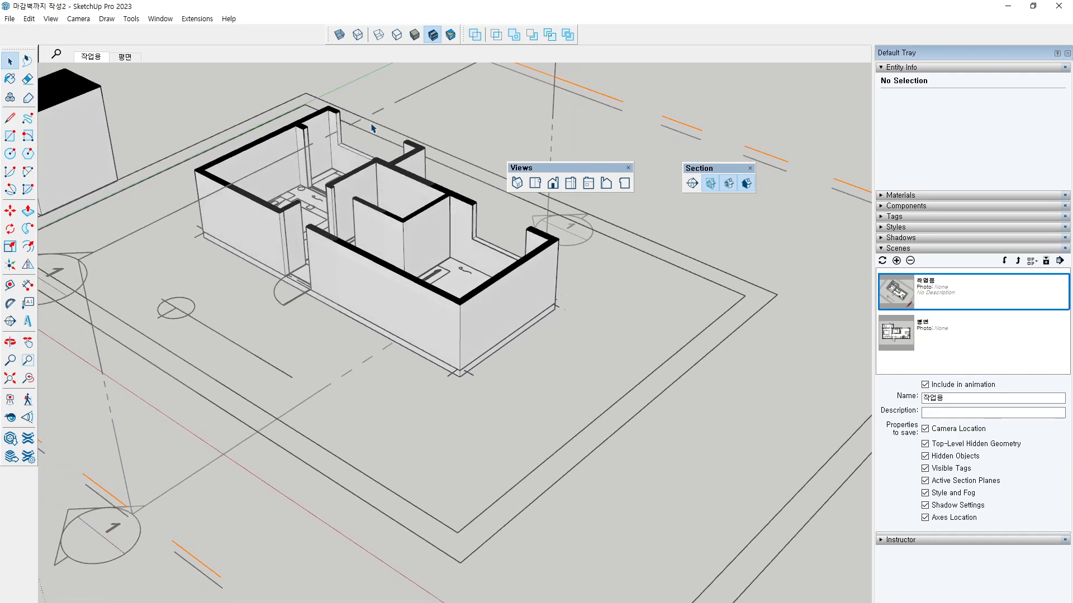
middle_drag(303, 257, 330, 290)
scroll(251, 186, down, 2)
click(193, 114)
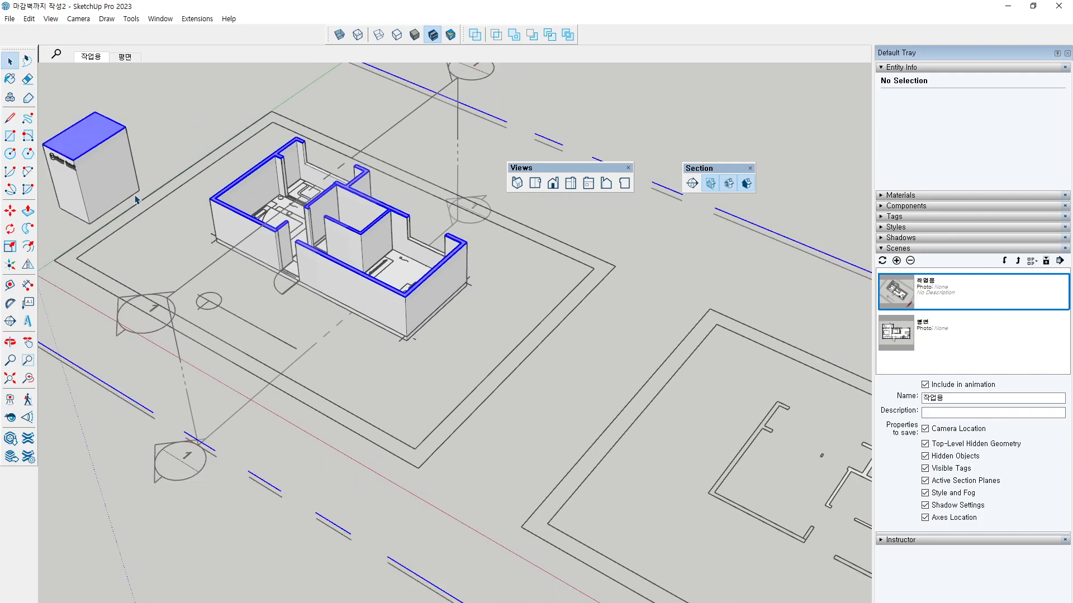
click(213, 538)
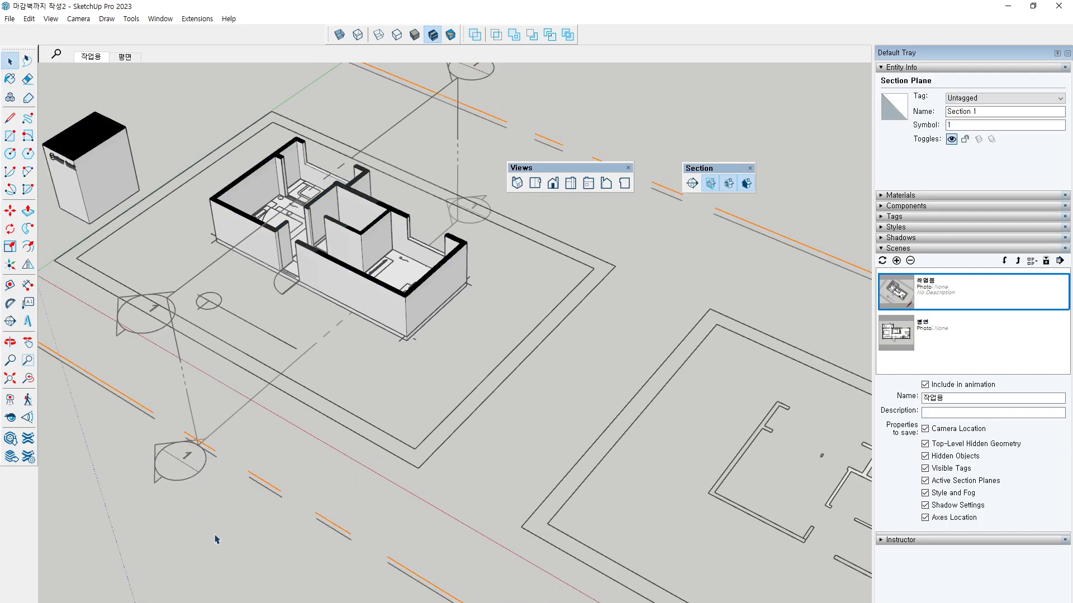
Step: Place a vertical section plane running lengthwise through the house, with name Section 2 and symbol 2
click(10, 321)
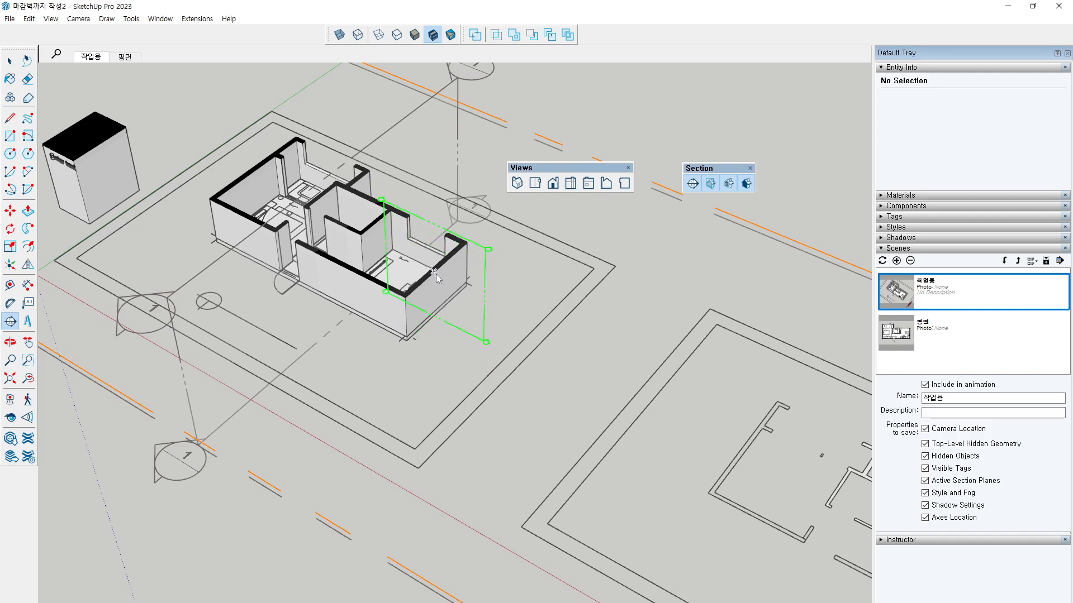
click(436, 274)
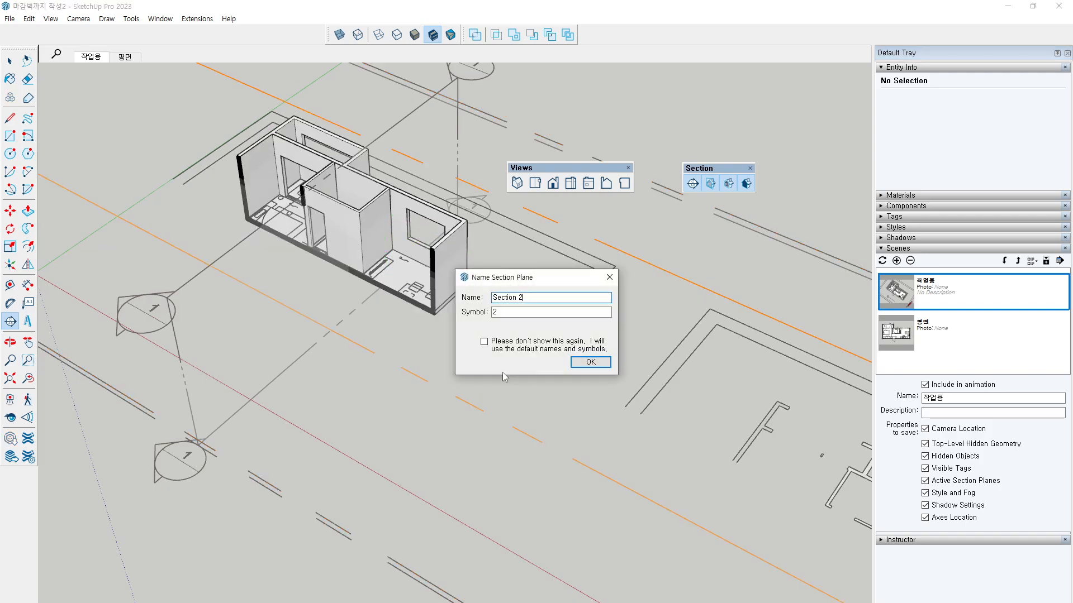
click(590, 362)
Step: Switch the active cut to the horizontal plane Section 1 and back to the lengthwise plane Section 2
scroll(363, 321, down, 2)
scroll(364, 321, down, 1)
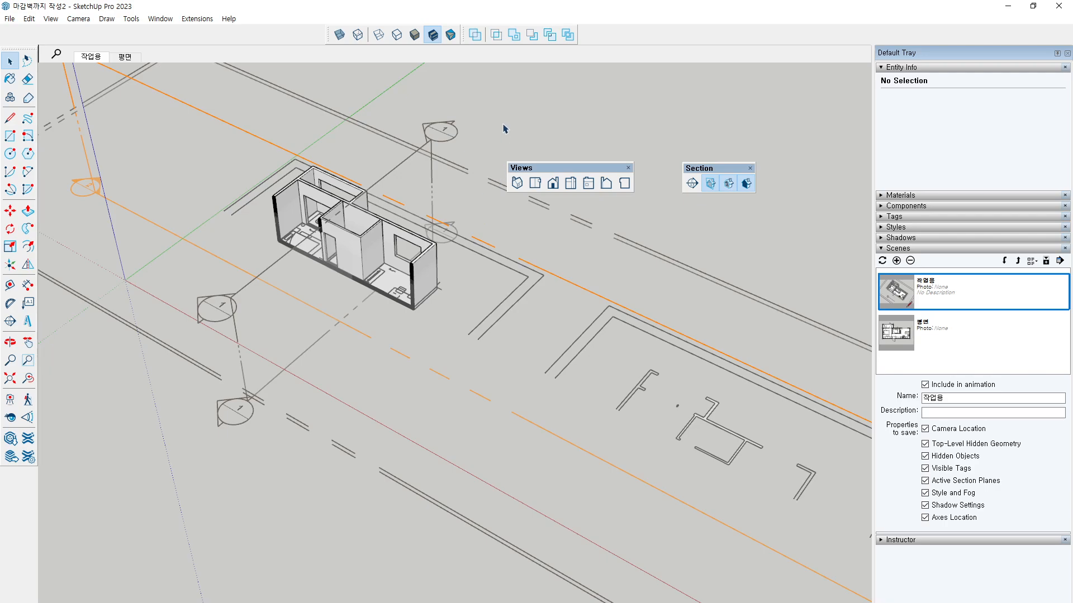
middle_drag(343, 273, 295, 155)
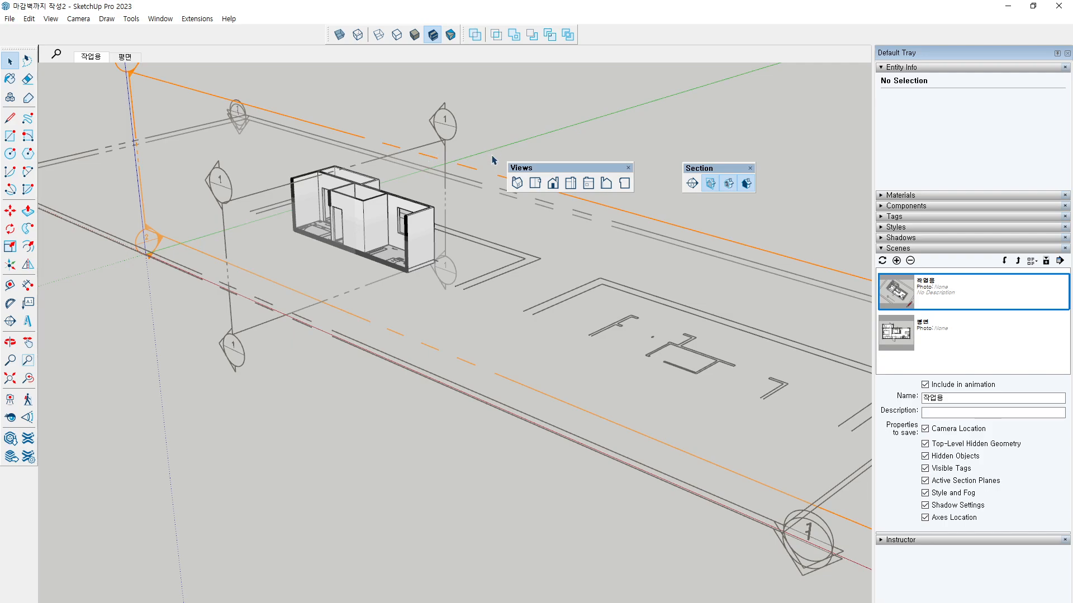
middle_drag(492, 155, 507, 160)
shift+middle_drag(486, 123, 477, 205)
double_click(320, 208)
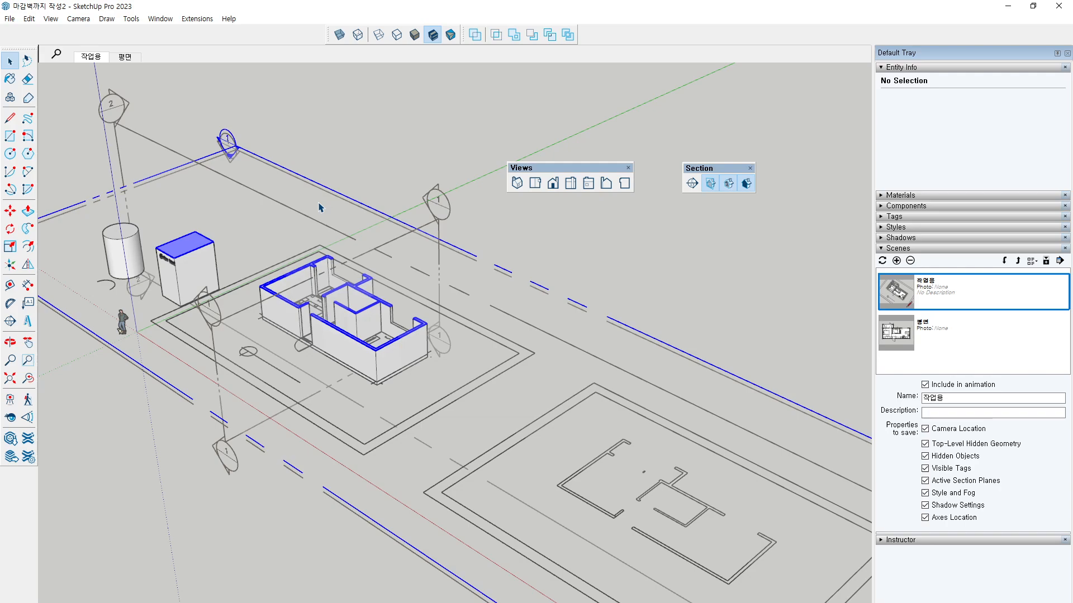
double_click(208, 208)
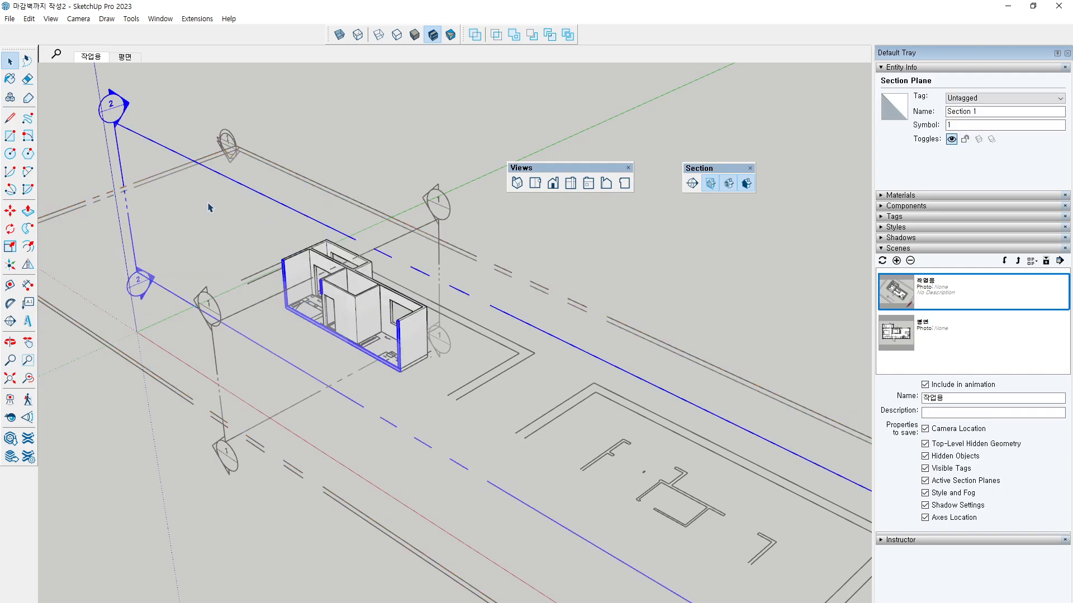
Step: Activate the crosswise vertical section plane named 단면 so it cuts across the house's rooms
double_click(274, 182)
middle_drag(335, 268, 415, 241)
scroll(369, 360, up, 3)
double_click(490, 176)
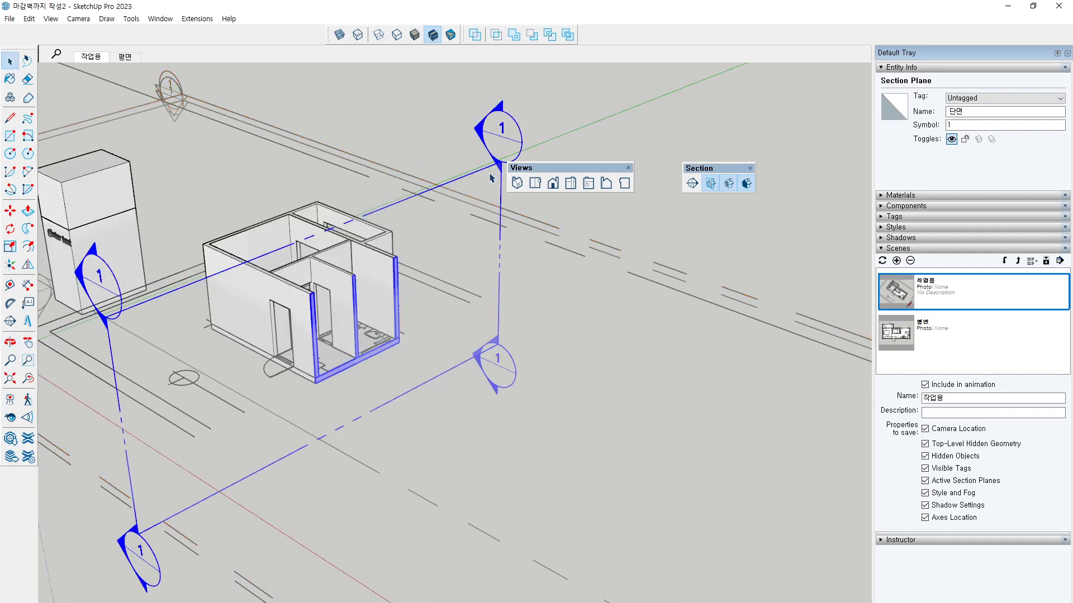
click(452, 115)
double_click(476, 185)
double_click(476, 185)
Step: Make the horizontal section plane Section 1 the active cut and clear the selection
click(222, 162)
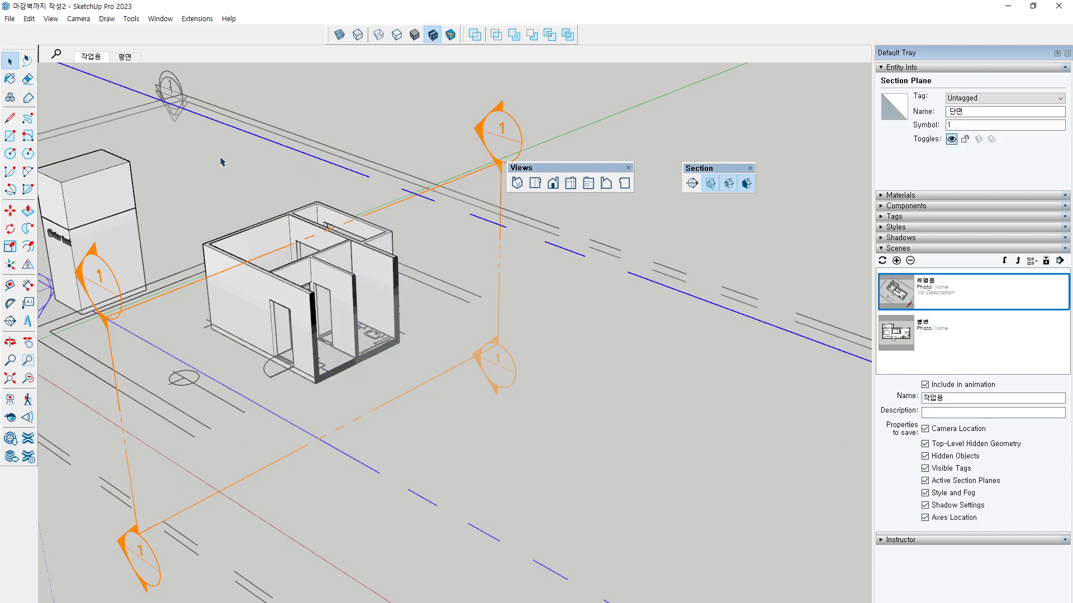
click(240, 115)
double_click(250, 122)
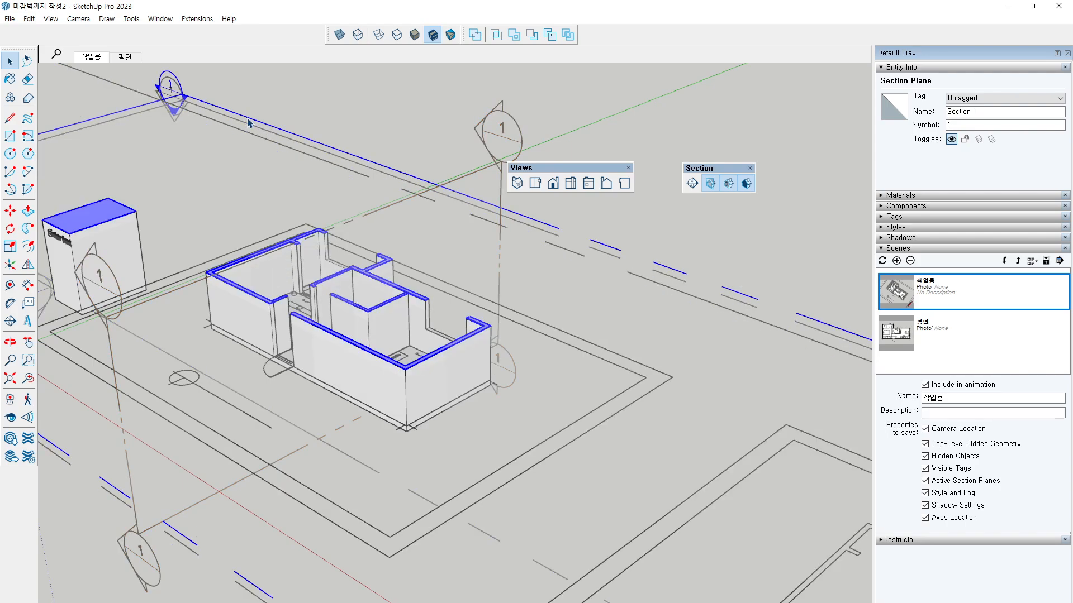
click(427, 113)
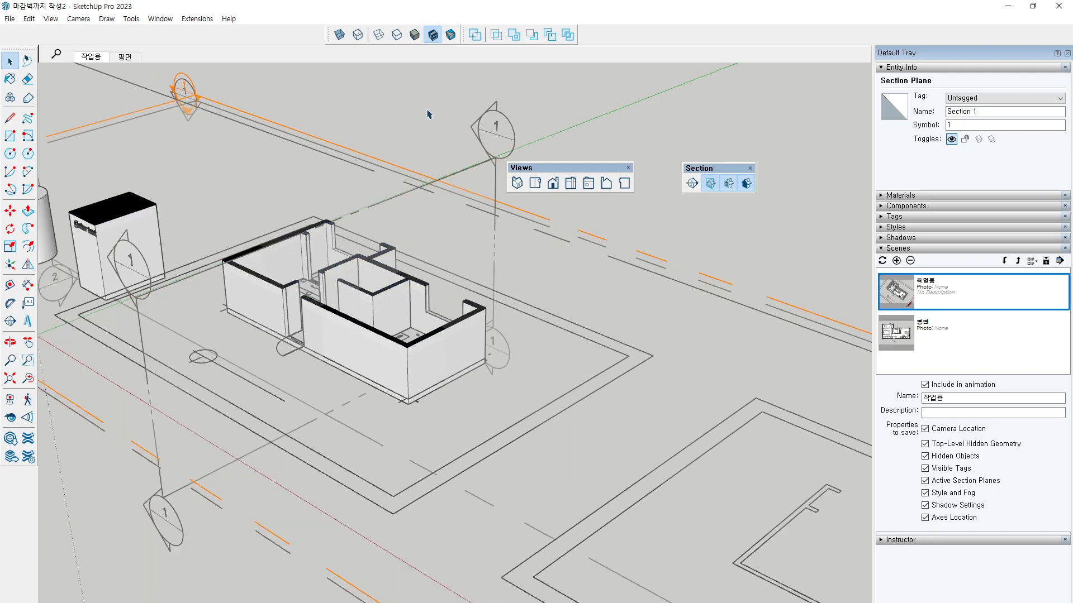
Step: Make the lengthwise vertical section plane Section 2 the active cut through the house
scroll(427, 115, down, 2)
middle_drag(424, 212, 445, 133)
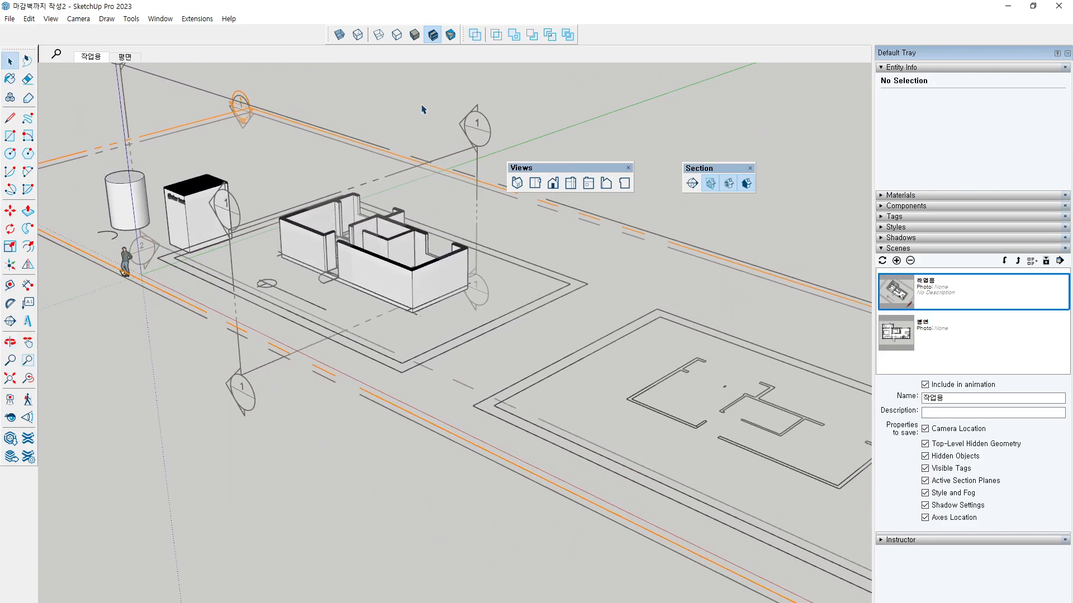
scroll(309, 126, down, 2)
scroll(216, 114, up, 1)
double_click(211, 96)
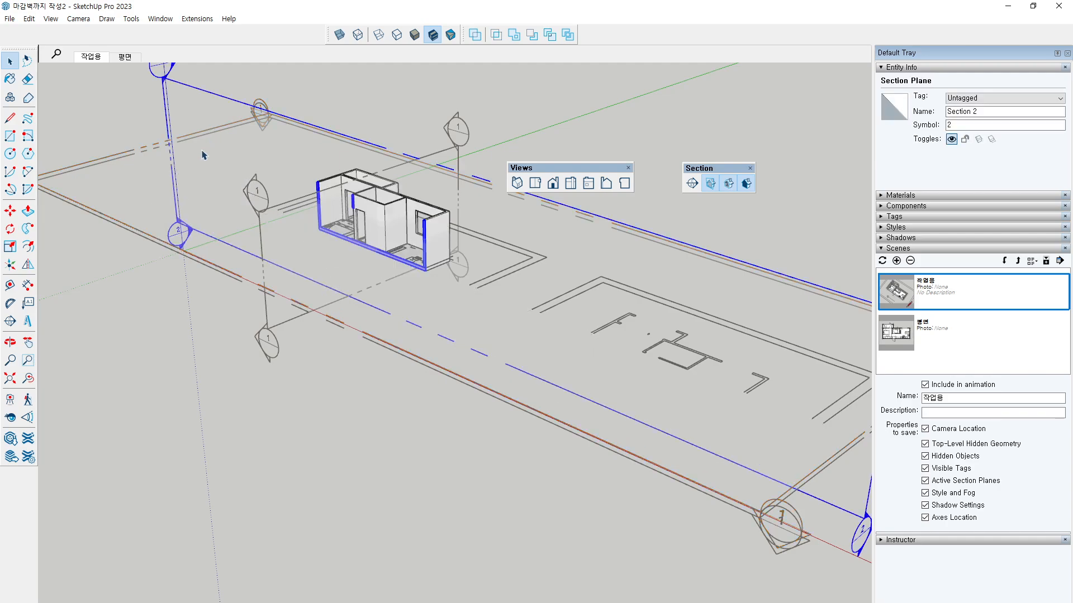
Step: Switch the active cut to the crosswise vertical section plane named 단면 and clear the selection
middle_drag(379, 281, 409, 197)
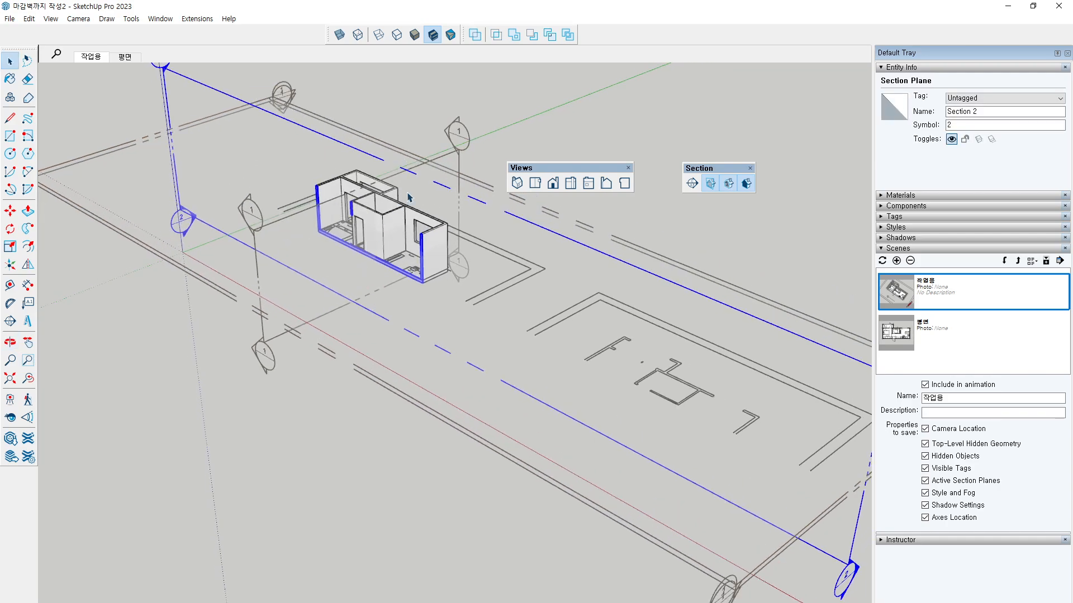
double_click(450, 157)
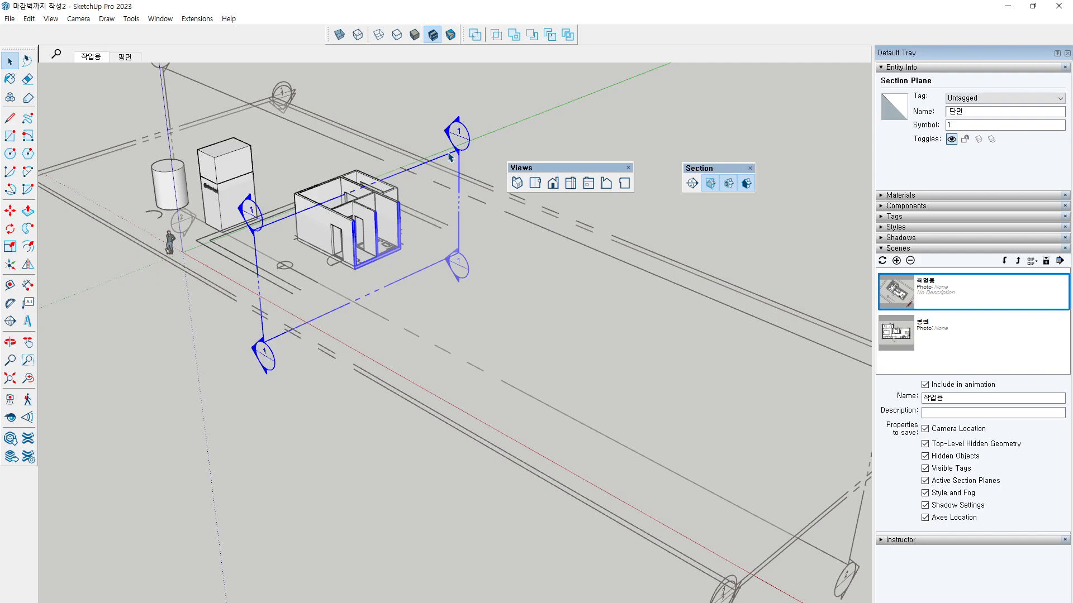
click(417, 101)
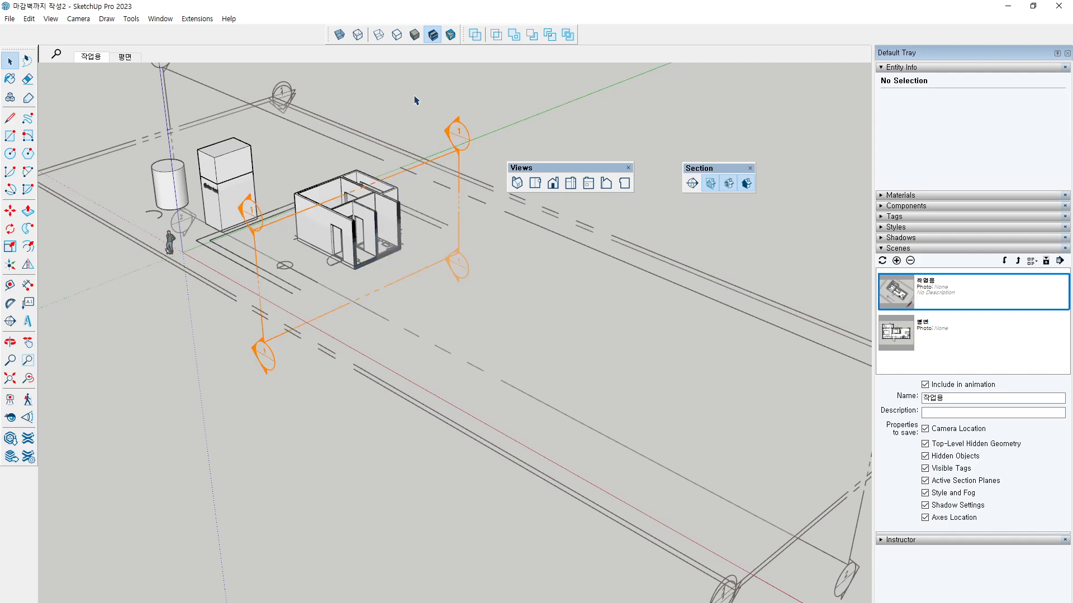
middle_drag(407, 103, 419, 134)
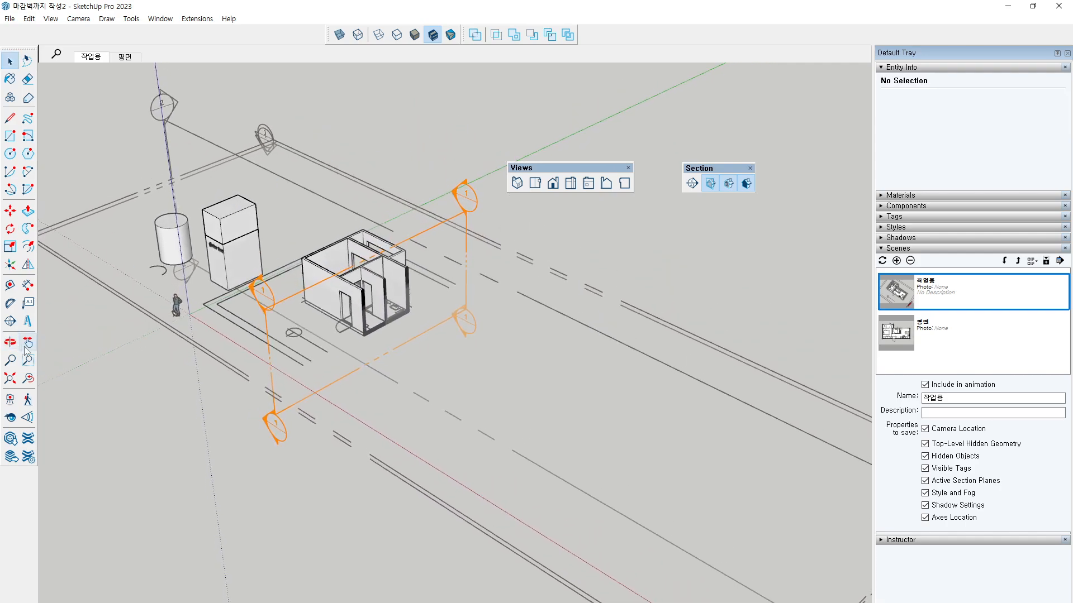